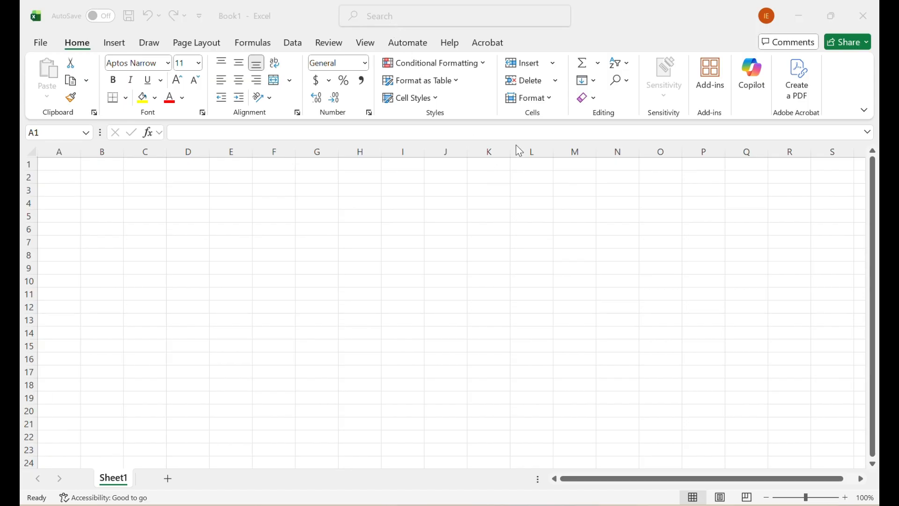
Switch to the browser and examine the crude oil rates page and the Lekki property listings on PropertyPro
key(alt+Tab)
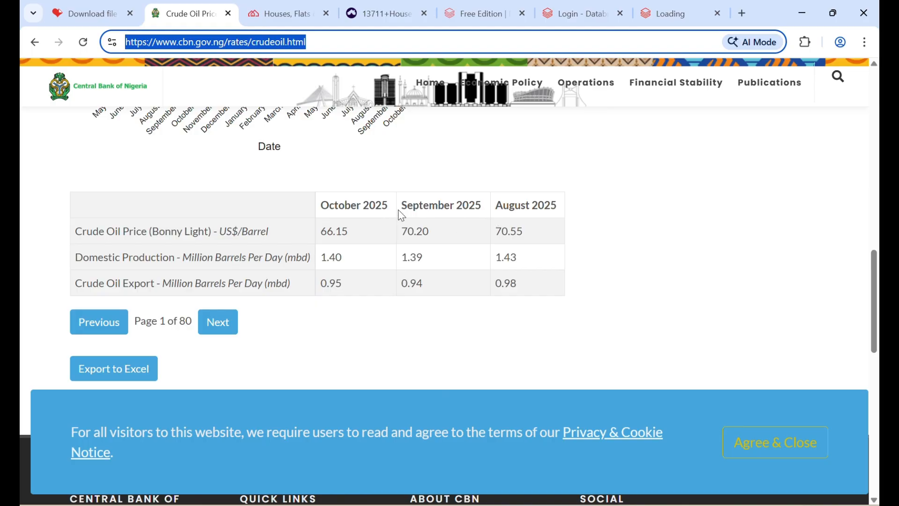
click(360, 23)
scroll(369, 288, up, 10)
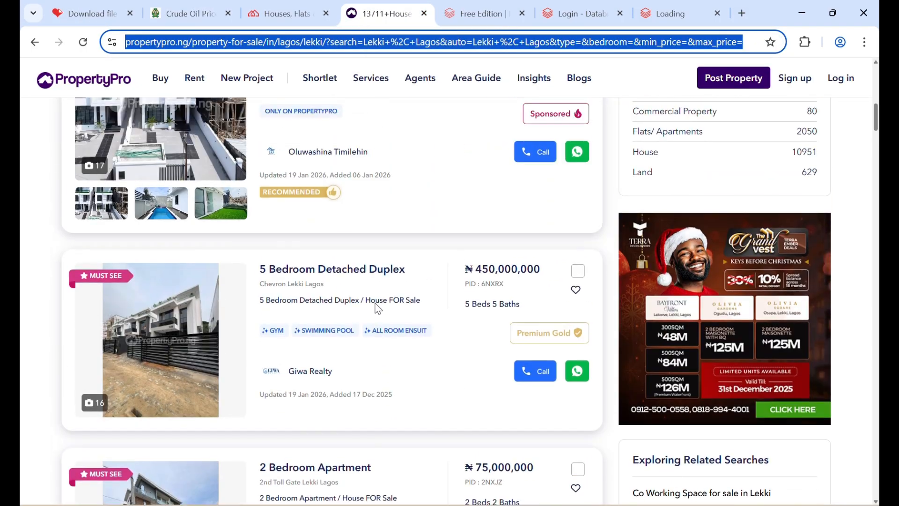
scroll(379, 309, down, 8)
scroll(378, 309, up, 14)
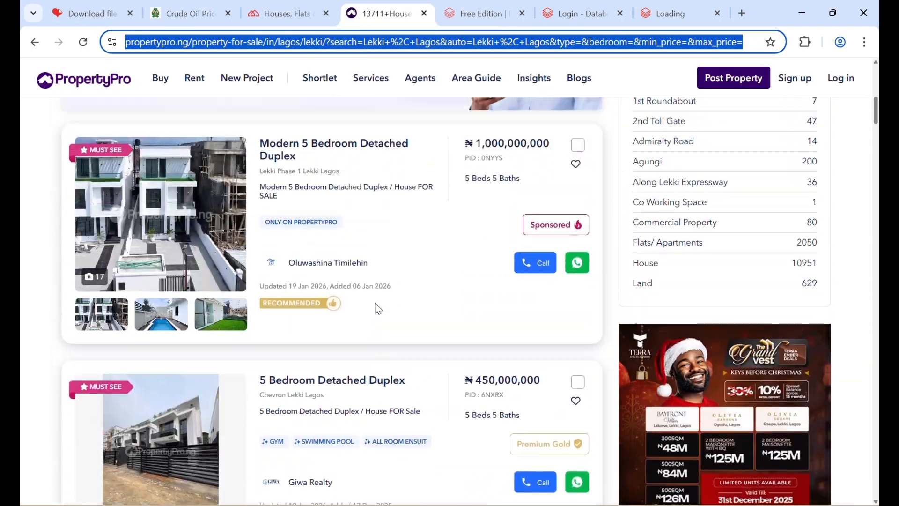
scroll(378, 309, up, 1)
scroll(378, 309, down, 8)
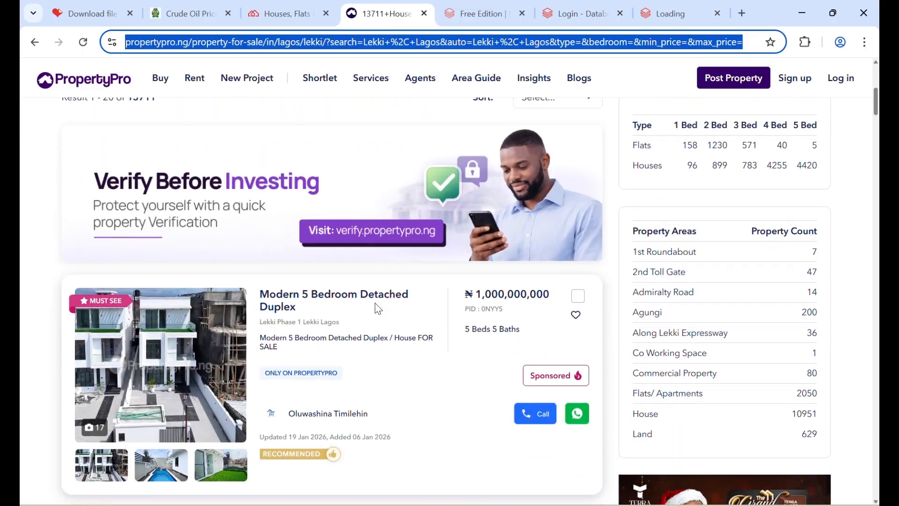
scroll(378, 309, down, 2)
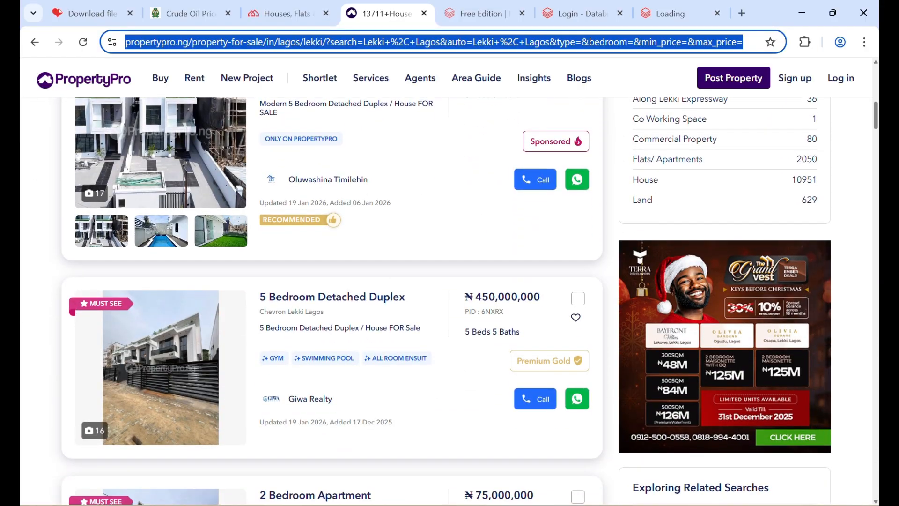
click(591, 504)
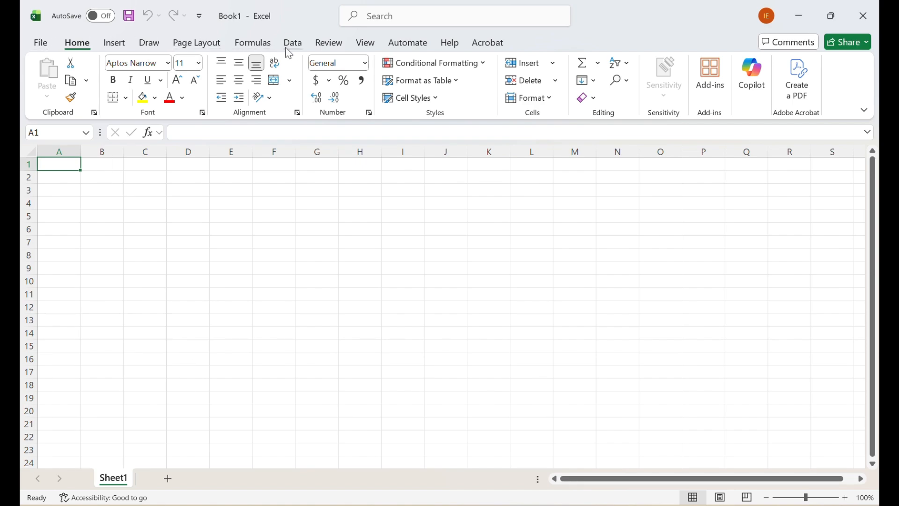
click(293, 47)
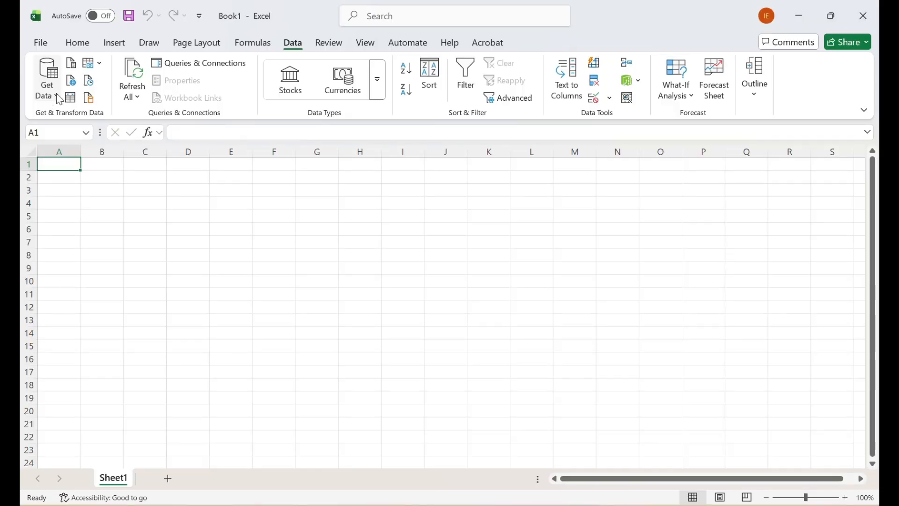
click(59, 100)
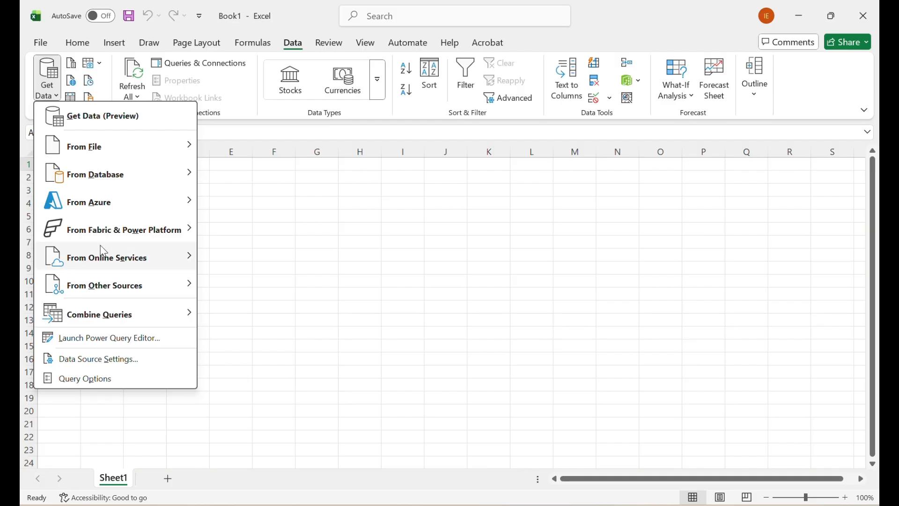
mouse_move(116, 285)
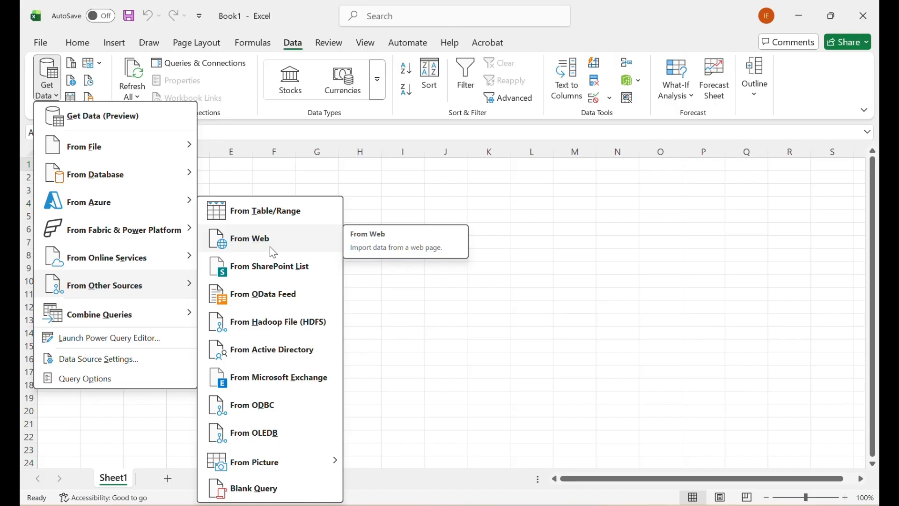
Copy the URL of the Central Bank of Nigeria crude oil page from the browser and return to Excel
click(563, 505)
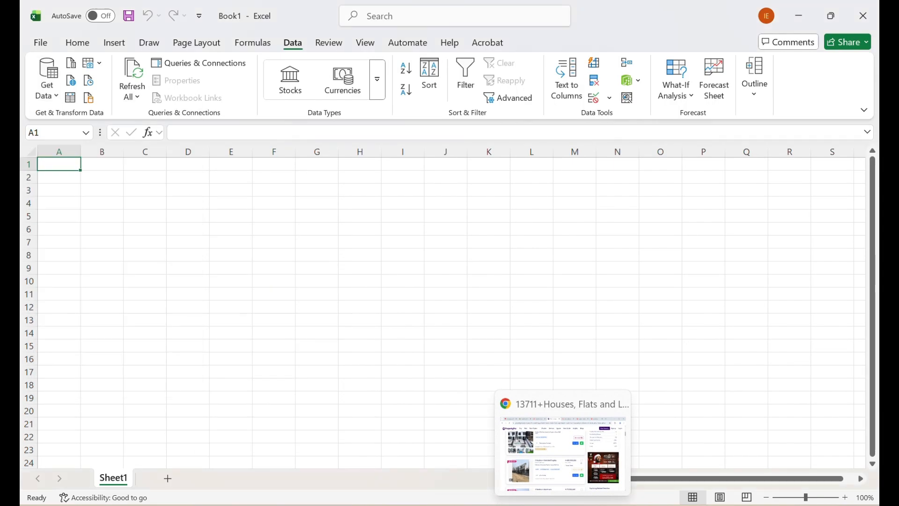
click(196, 4)
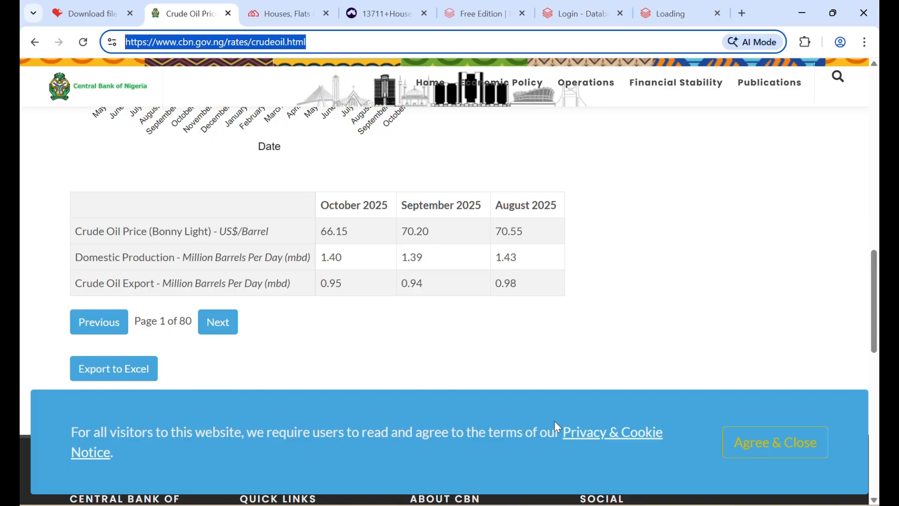
click(592, 503)
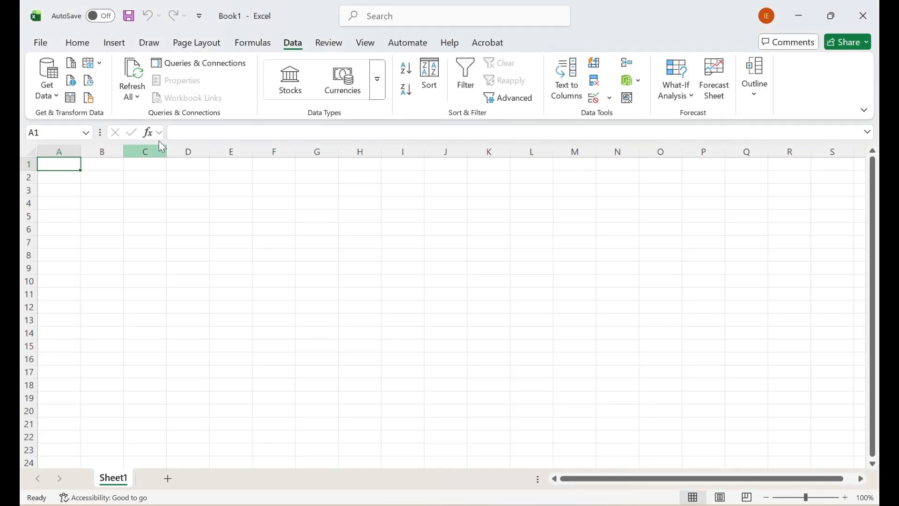
click(45, 91)
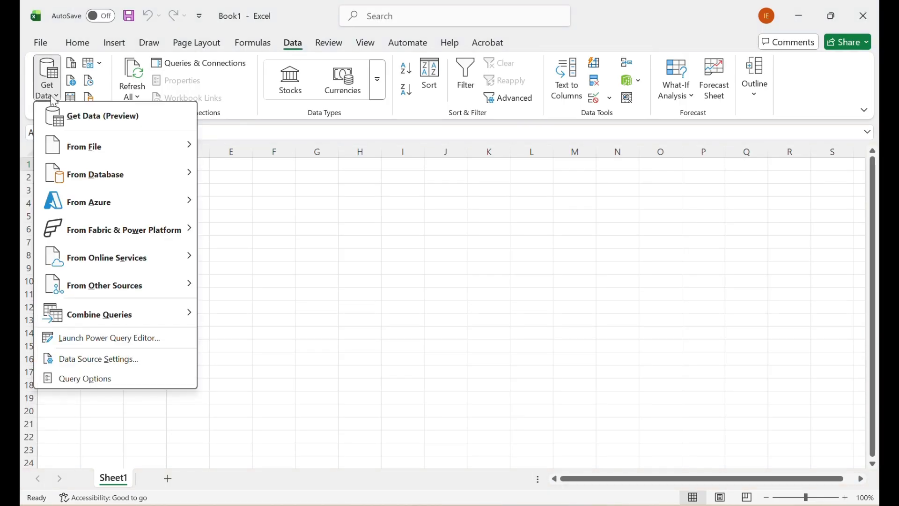
mouse_move(158, 291)
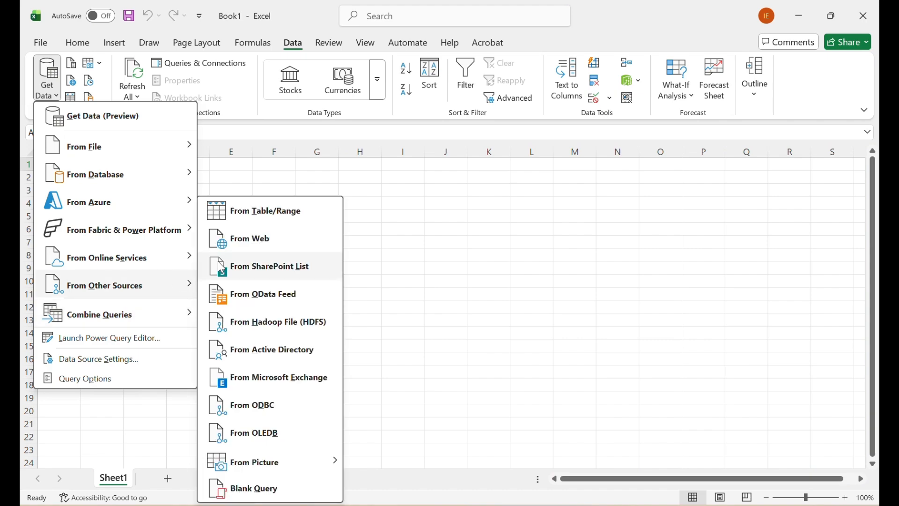
click(262, 239)
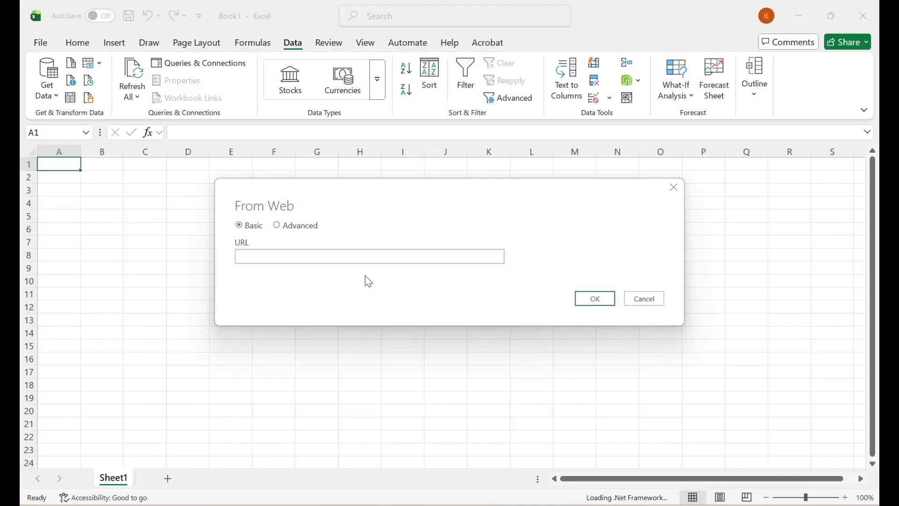
click(302, 255)
text(https://www.cbn.gov.ng/rates/crudeoil.html)
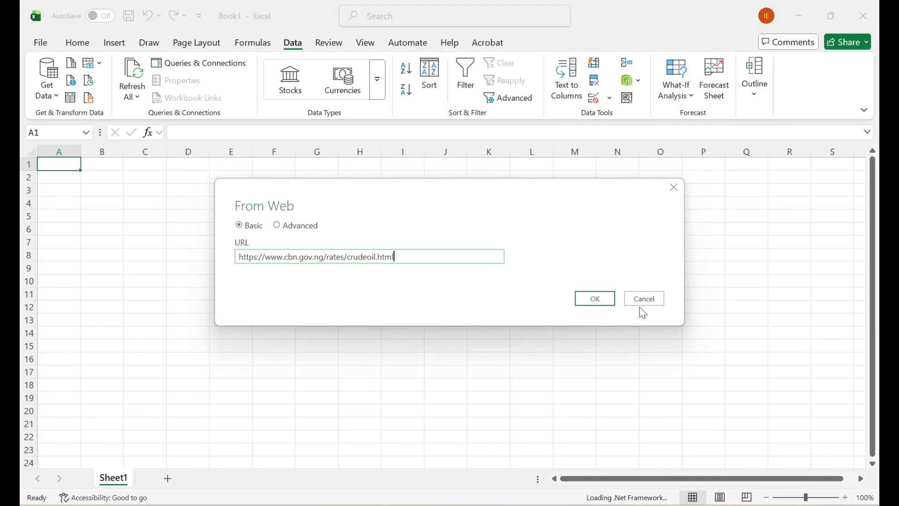
click(609, 302)
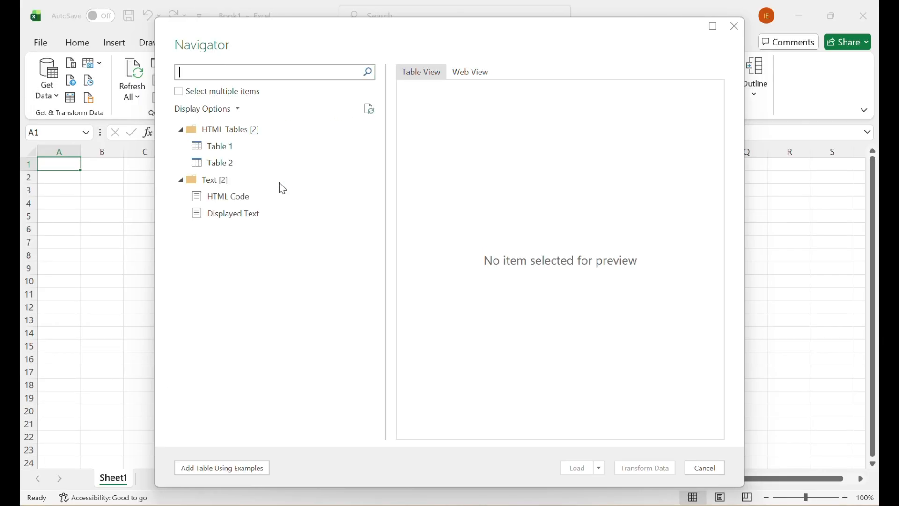
Preview and compare the HTML tables Table 1 and Table 2 found on the web page
click(225, 150)
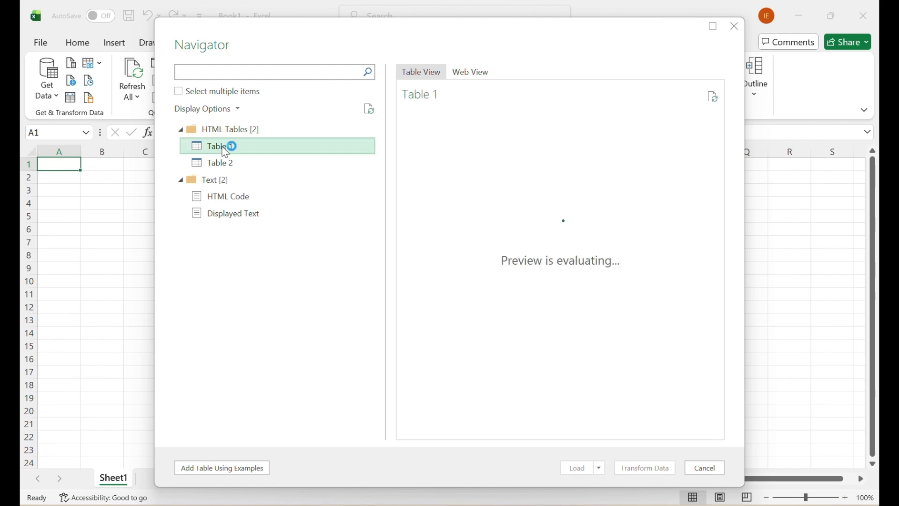
click(228, 163)
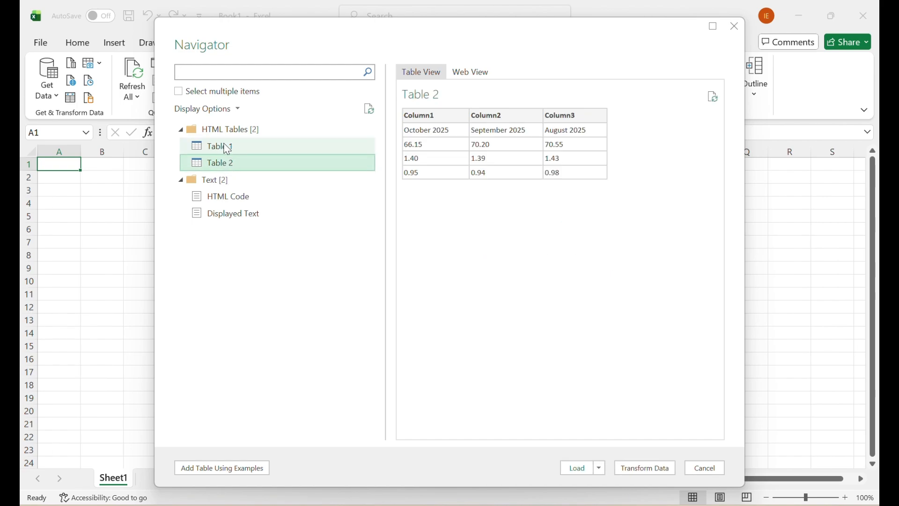
click(226, 147)
click(227, 163)
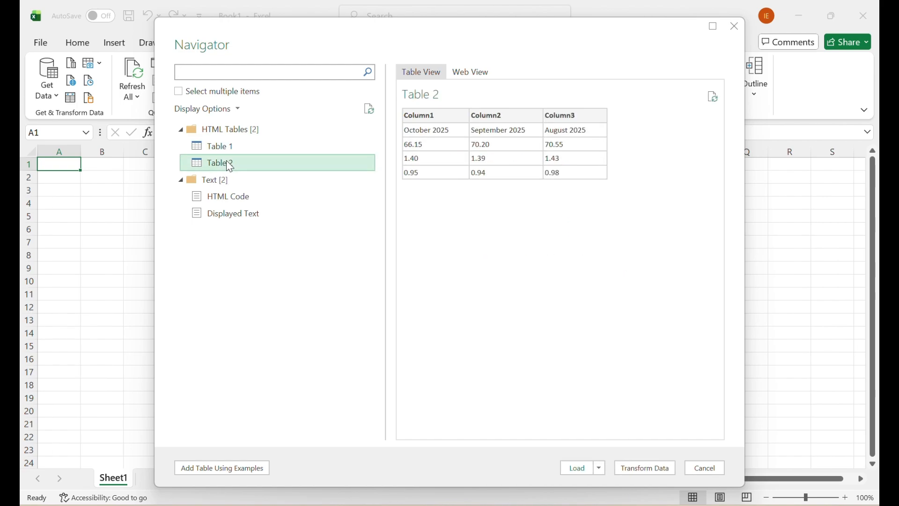
click(226, 148)
click(224, 163)
Allow multiple items, select both Table 1 and Table 2, and open them for transformation in Power Query
click(179, 93)
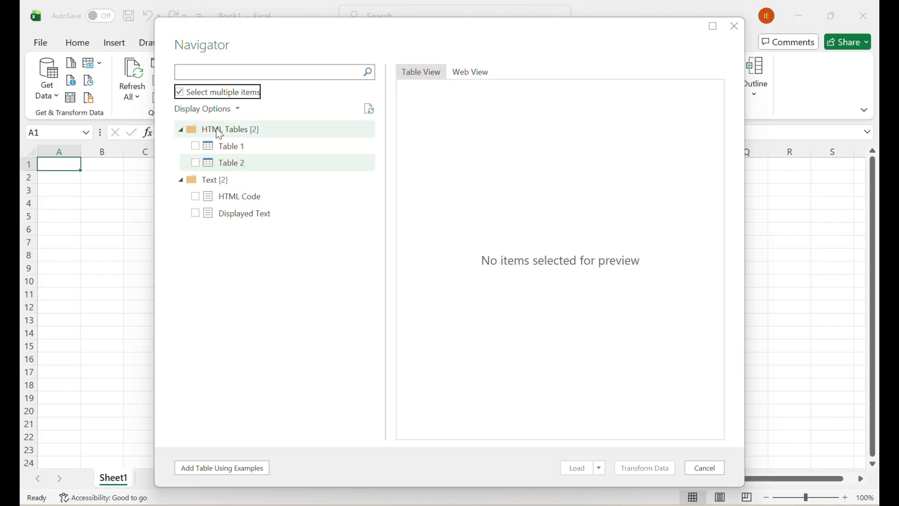
click(195, 148)
click(196, 163)
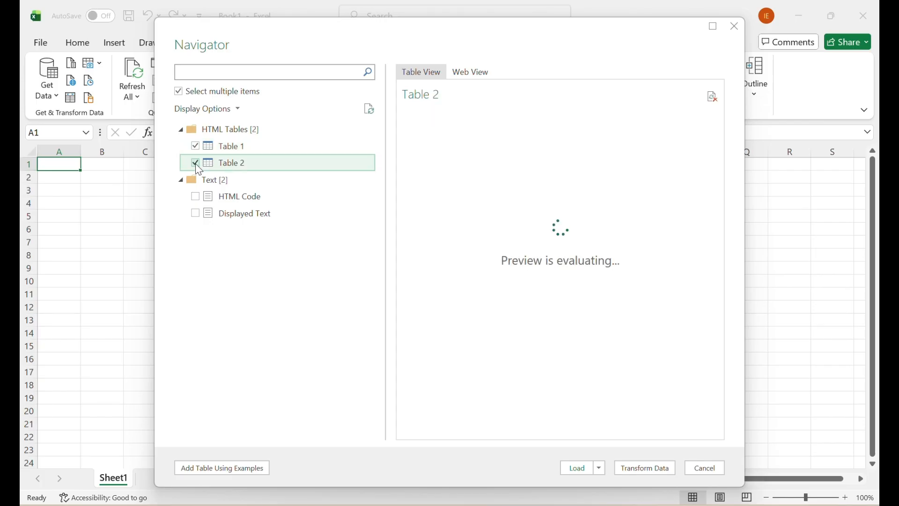
click(654, 470)
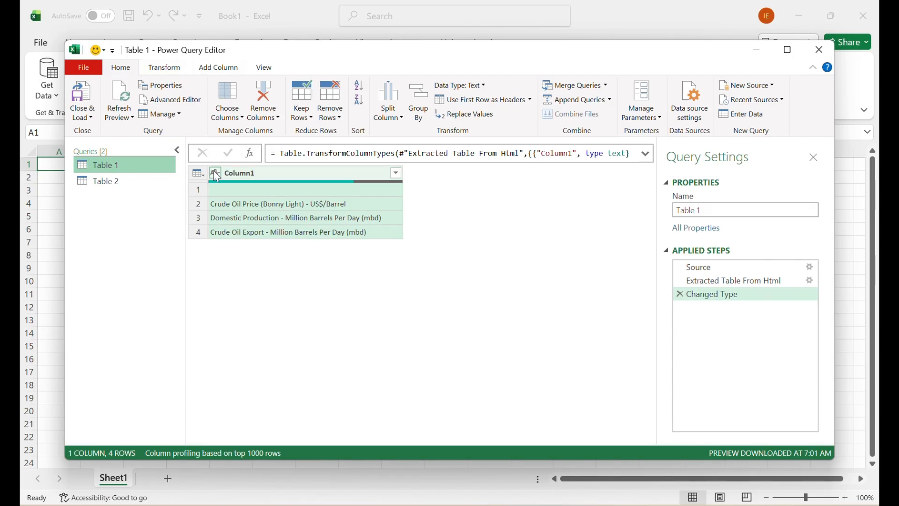
Transpose the Table 1 query and the Table 2 query
click(169, 74)
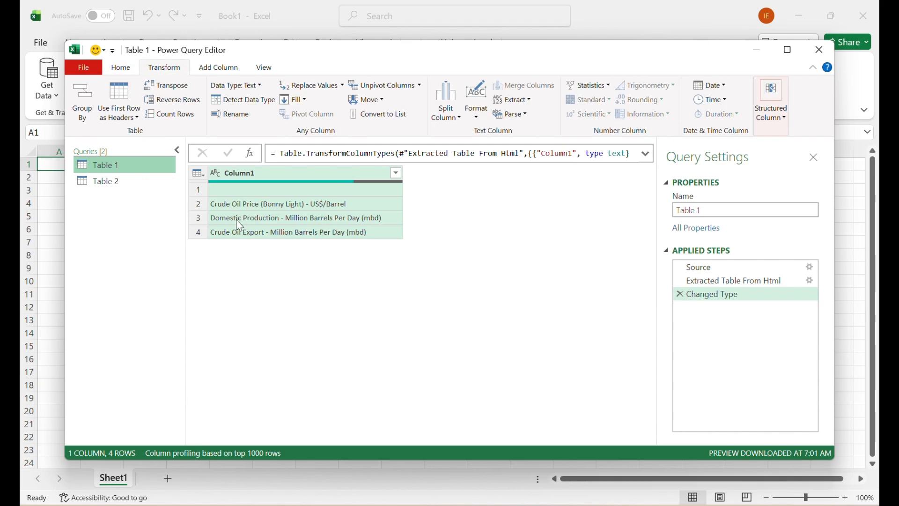
click(171, 92)
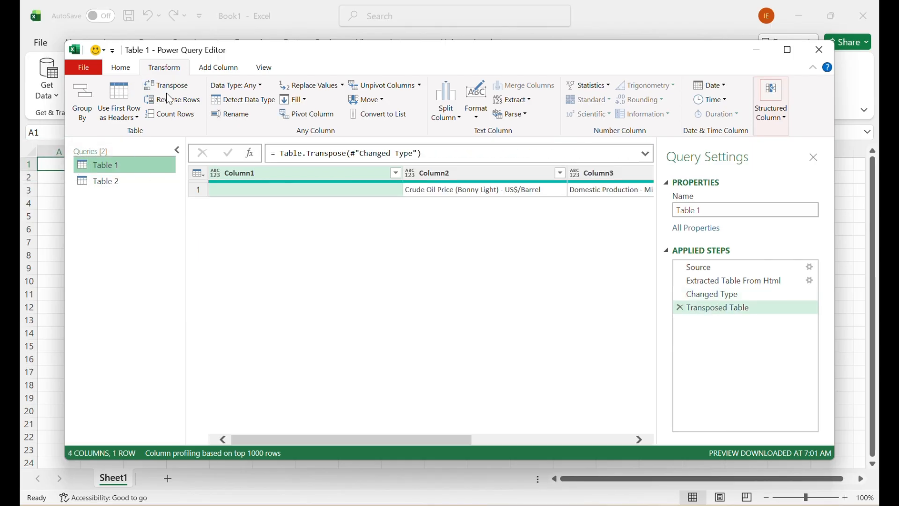
click(124, 181)
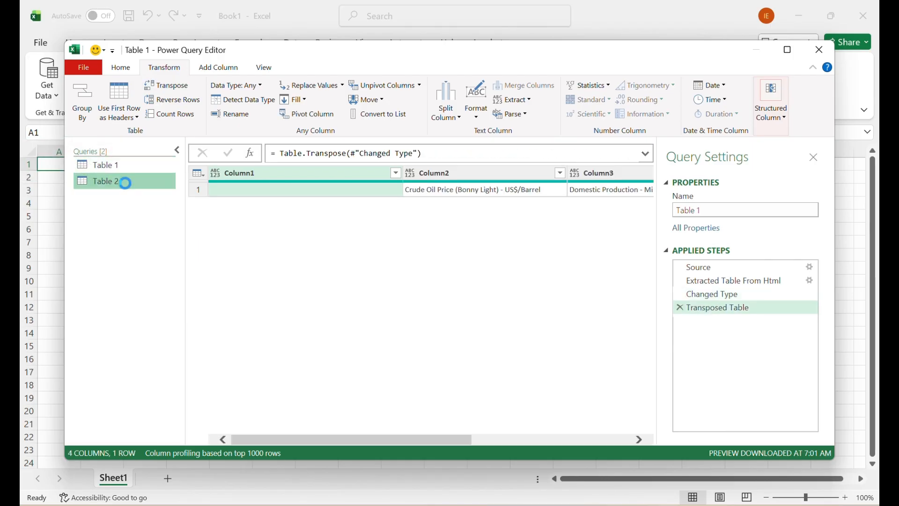
click(171, 91)
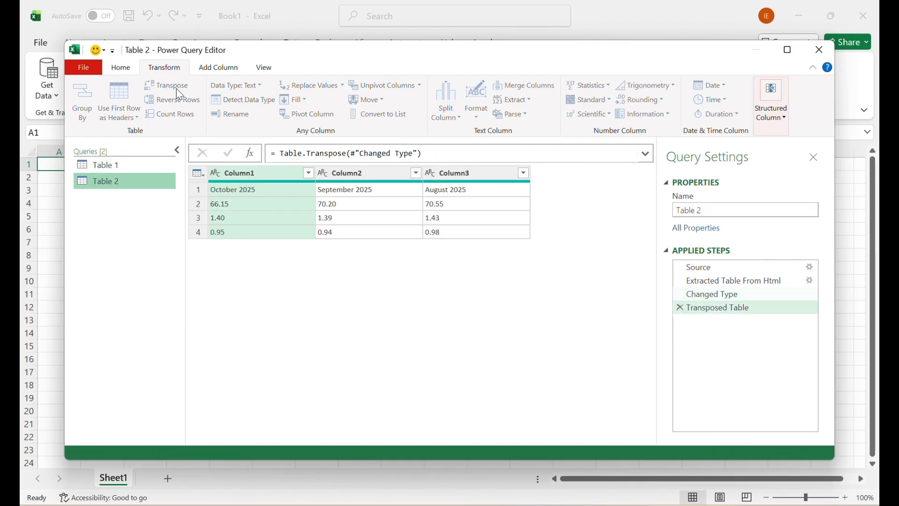
Append Table 2 to the Table 1 query as a two-table append
click(139, 167)
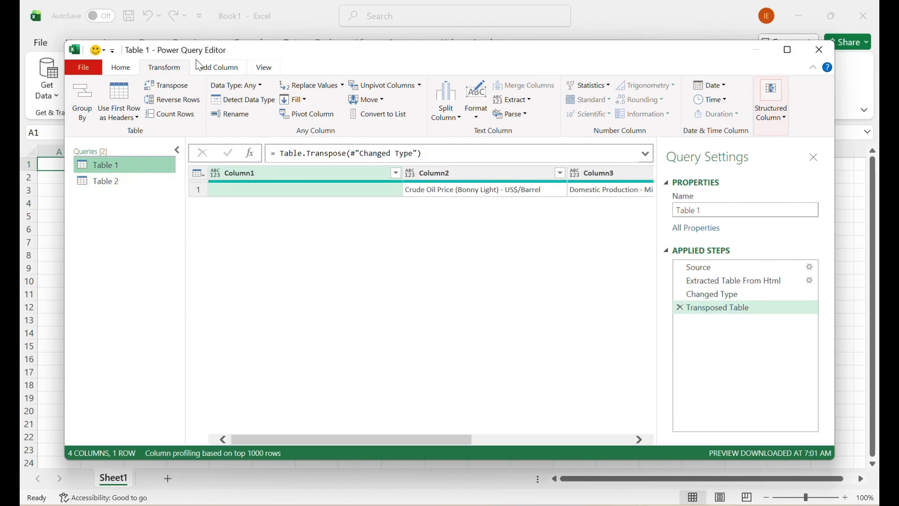
click(120, 69)
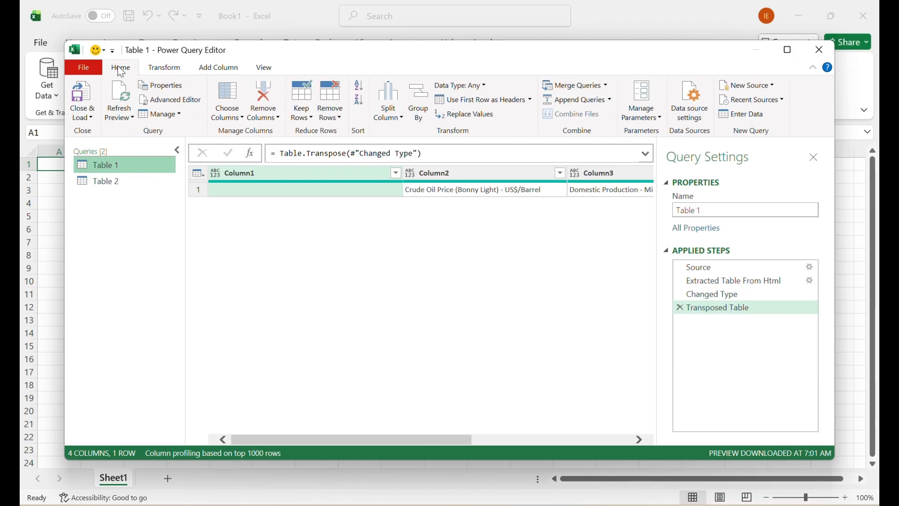
click(594, 104)
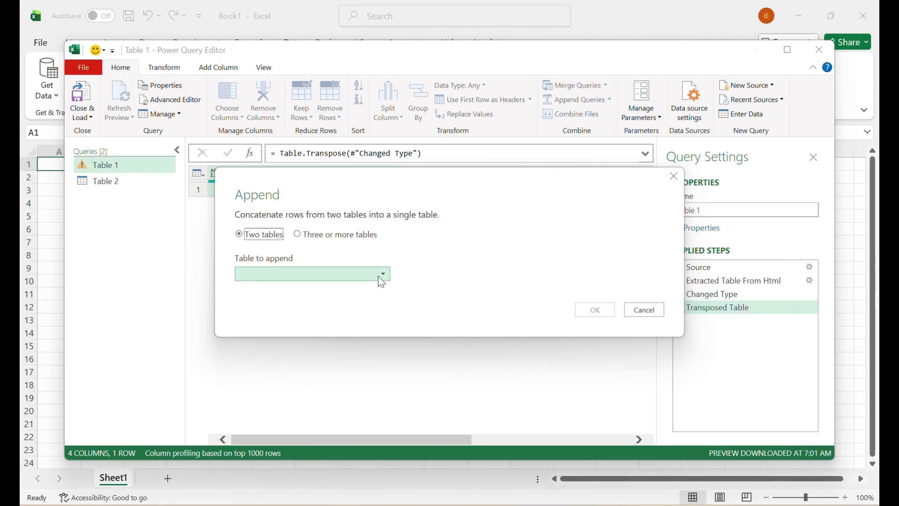
click(381, 278)
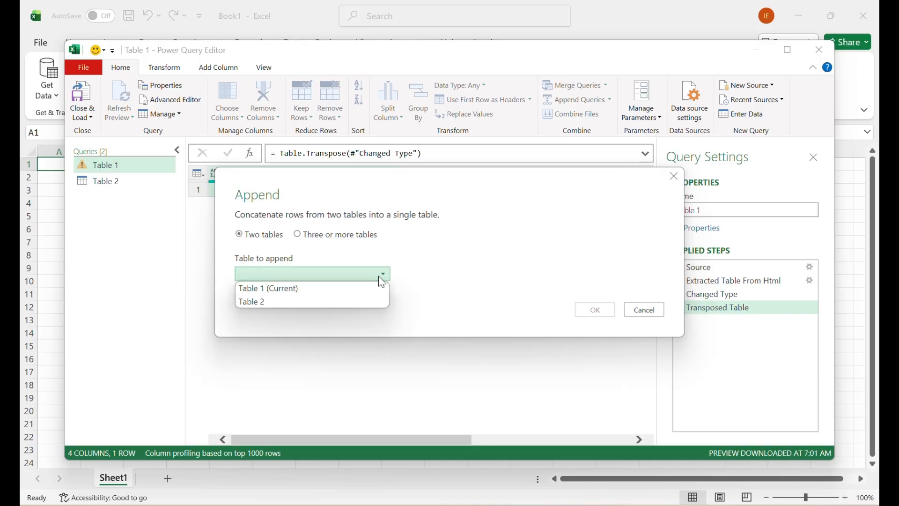
click(254, 301)
click(599, 313)
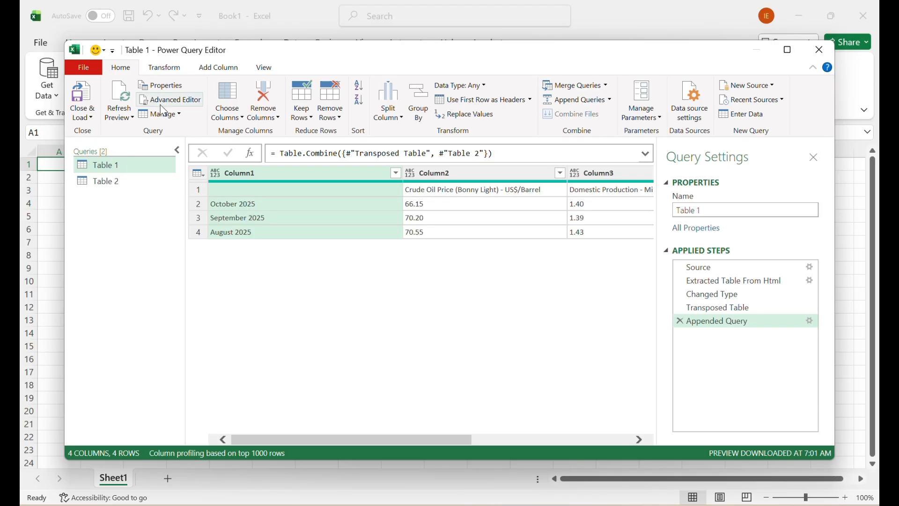
Transpose the appended Table 1 query back and promote its first row to column headers
click(169, 72)
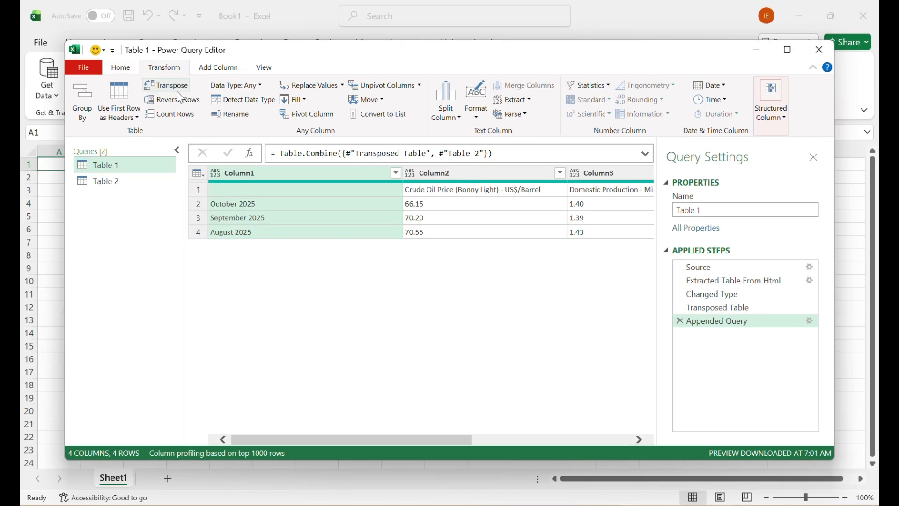
click(171, 86)
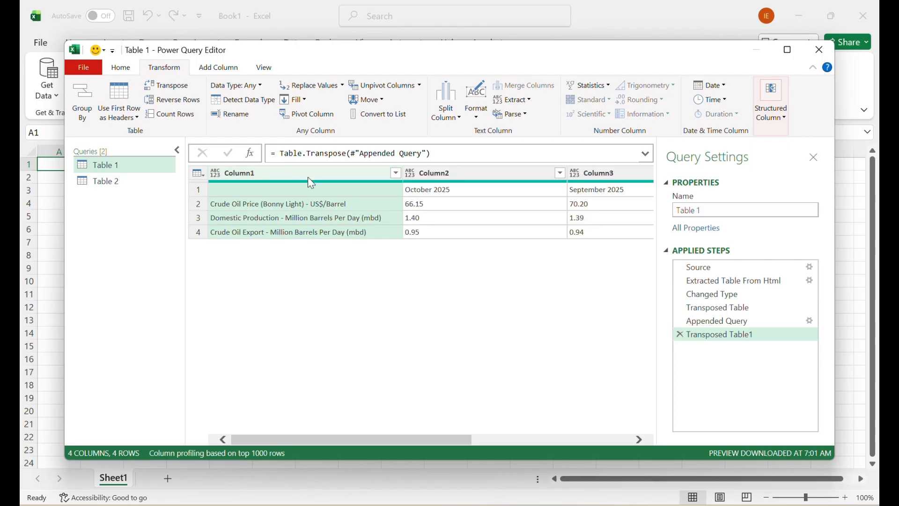
click(128, 117)
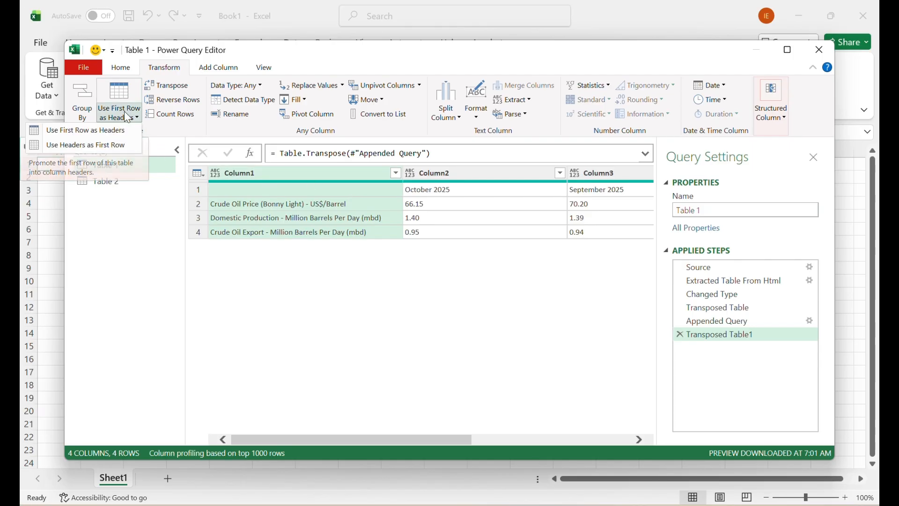
click(116, 134)
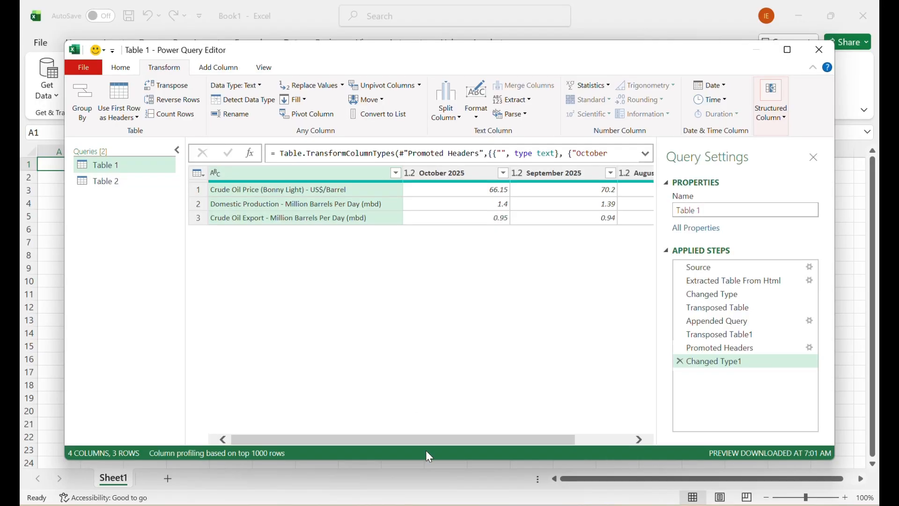
drag(439, 443, 414, 430)
Rename the Table 1 query as crude_oil_metrics
click(712, 211)
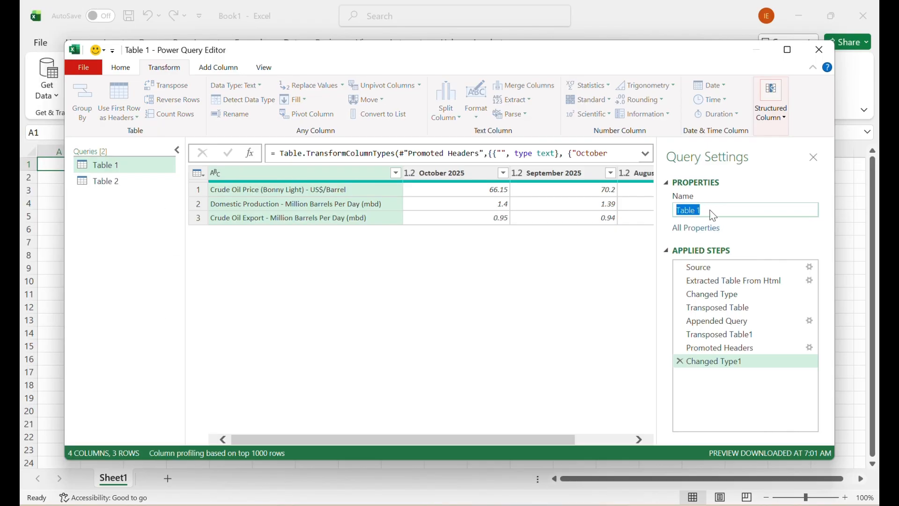
text(c)
text(rdu)
text(ude_oil)
text(_metrics)
Close the Power Query editor and load the queries into new worksheets of the workbook
click(129, 72)
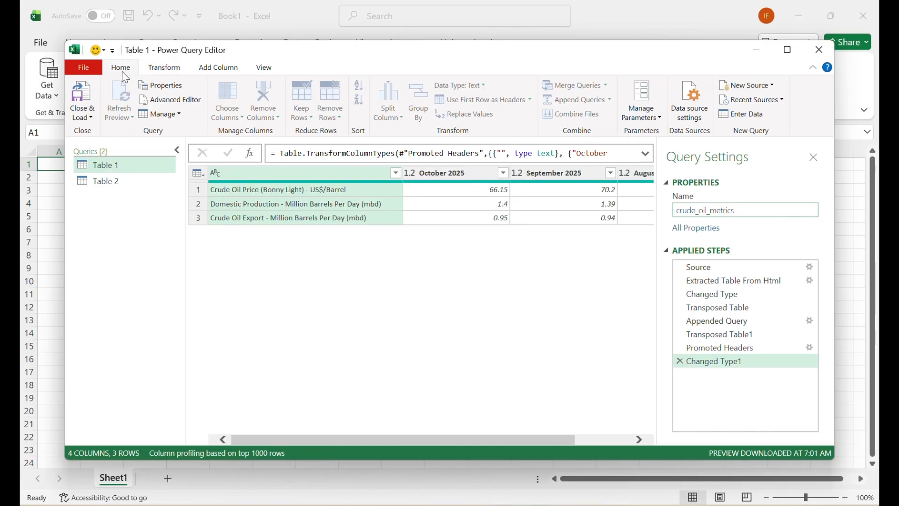
click(85, 117)
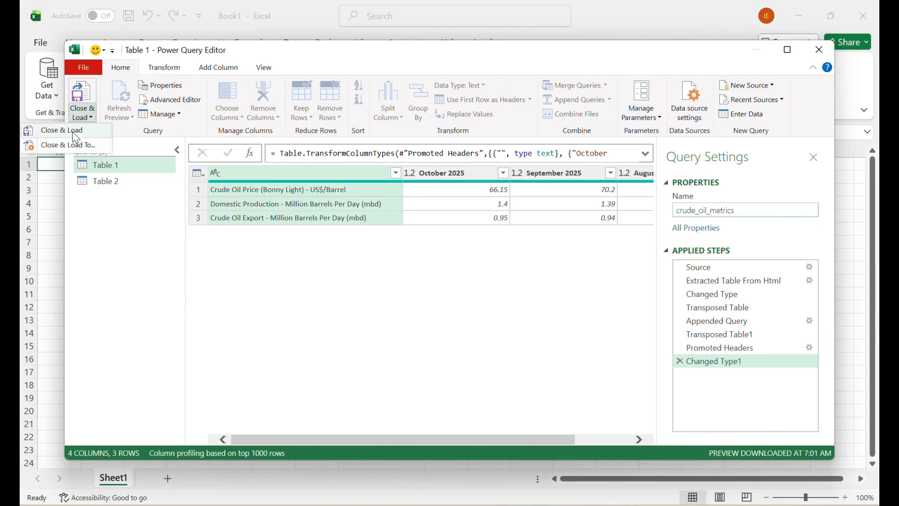
click(74, 133)
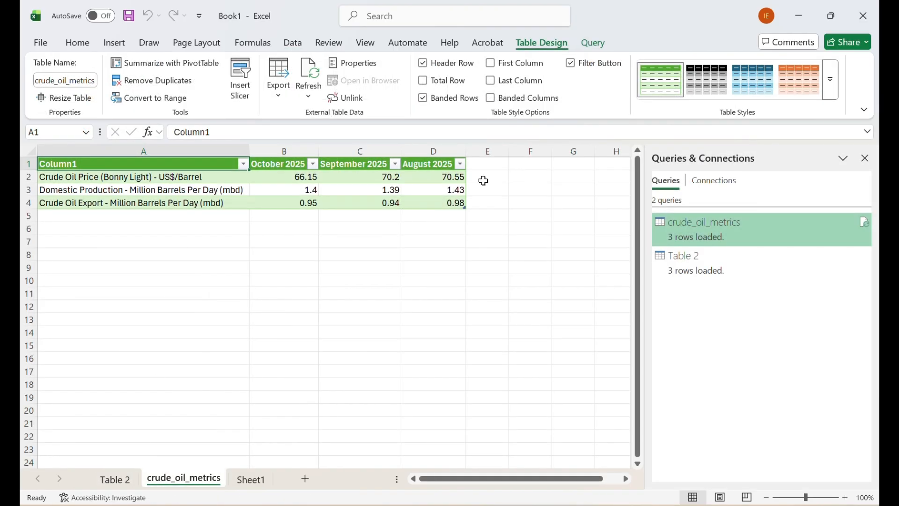
Apply the black-header style White, Table Style Light 8 to the crude_oil_metrics table
click(831, 80)
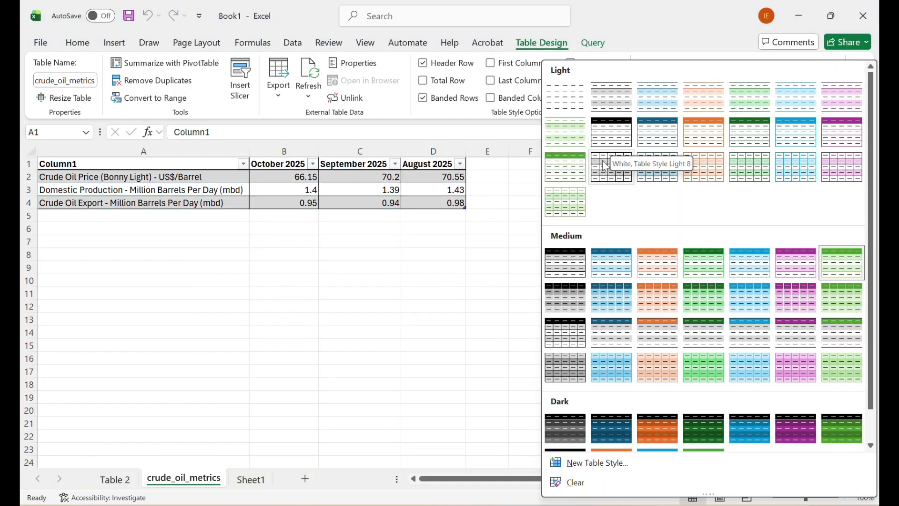
click(612, 133)
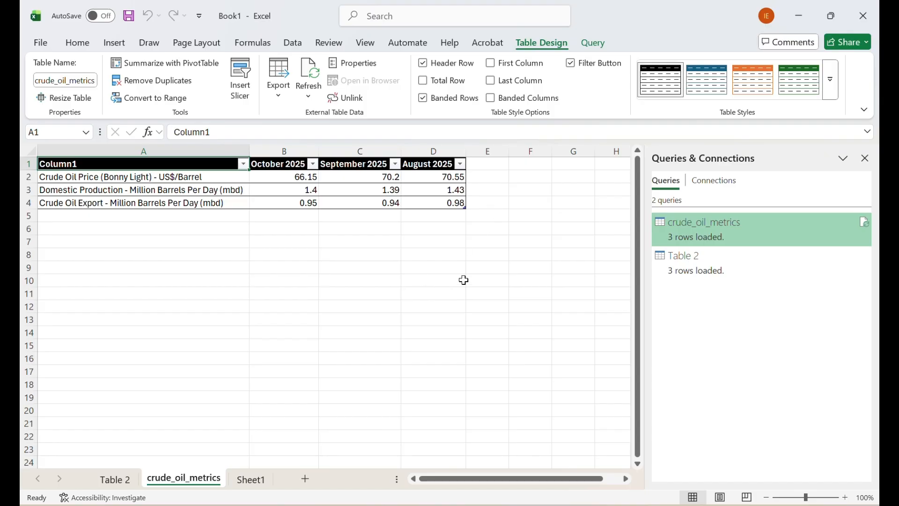
click(595, 44)
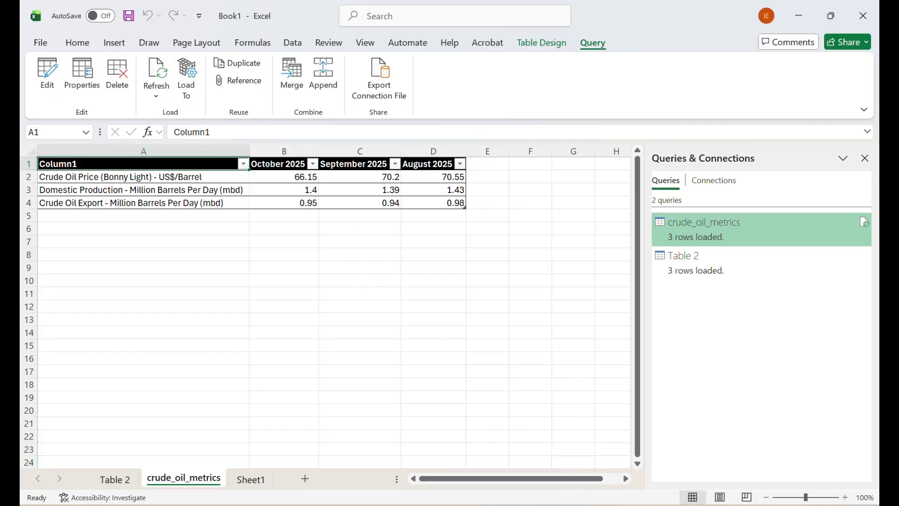
Switch to the browser and look through the PropertyPro listings of property for sale in Lekki, Lagos
click(563, 503)
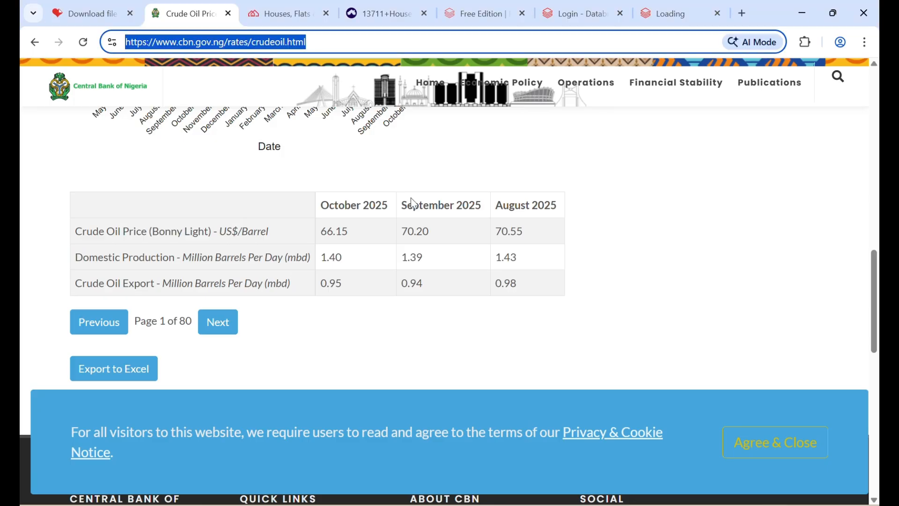
click(381, 15)
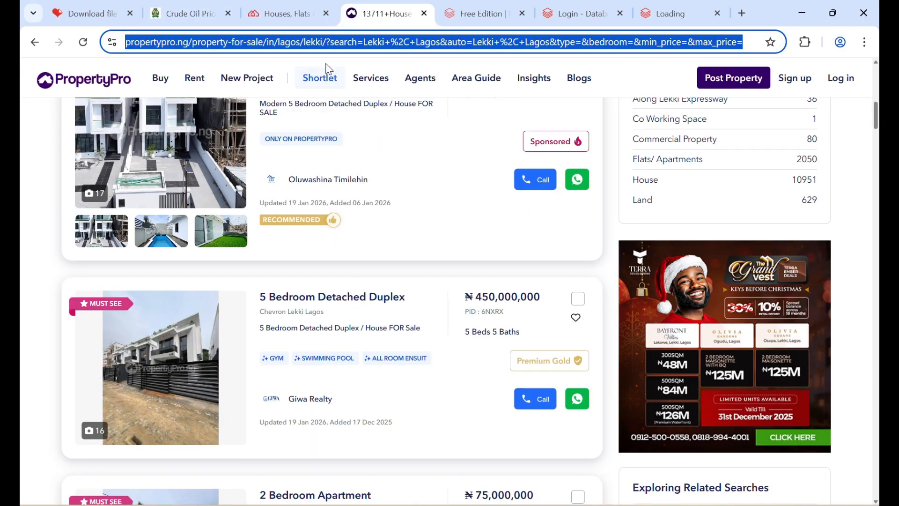
scroll(333, 370, up, 8)
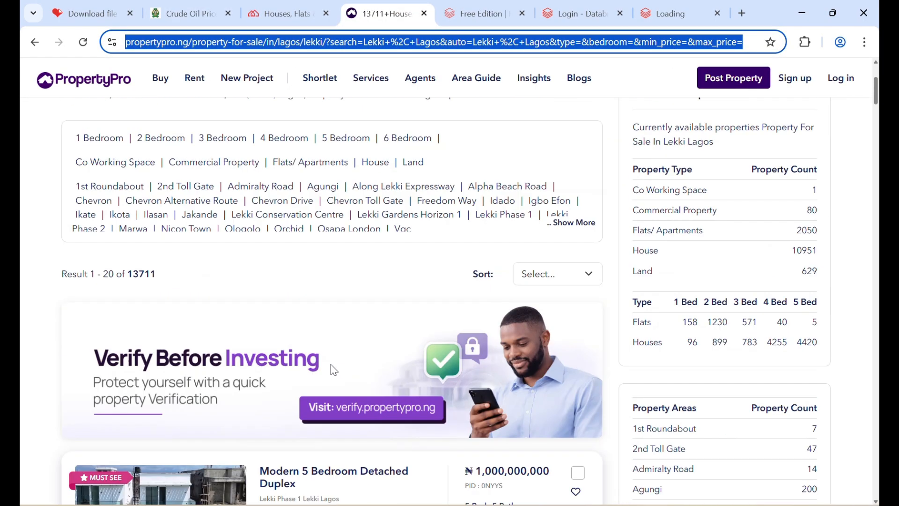
scroll(332, 369, down, 10)
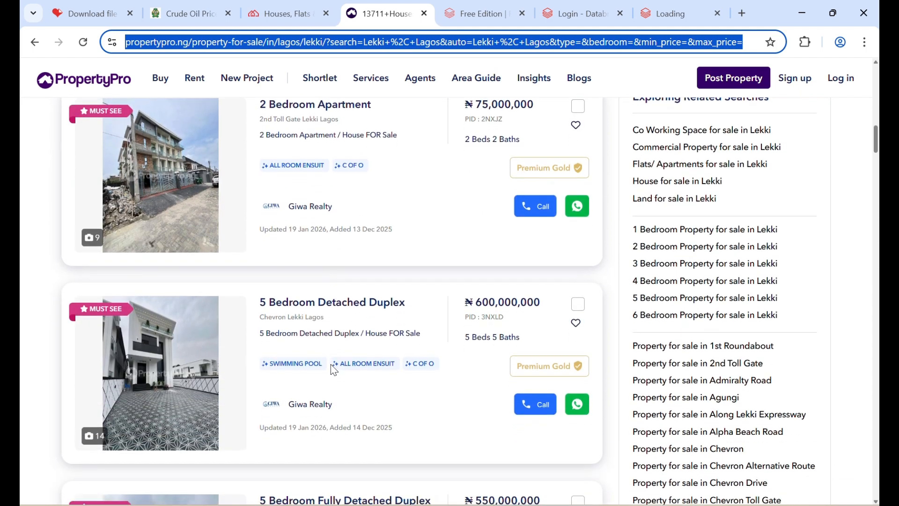
scroll(332, 368, up, 10)
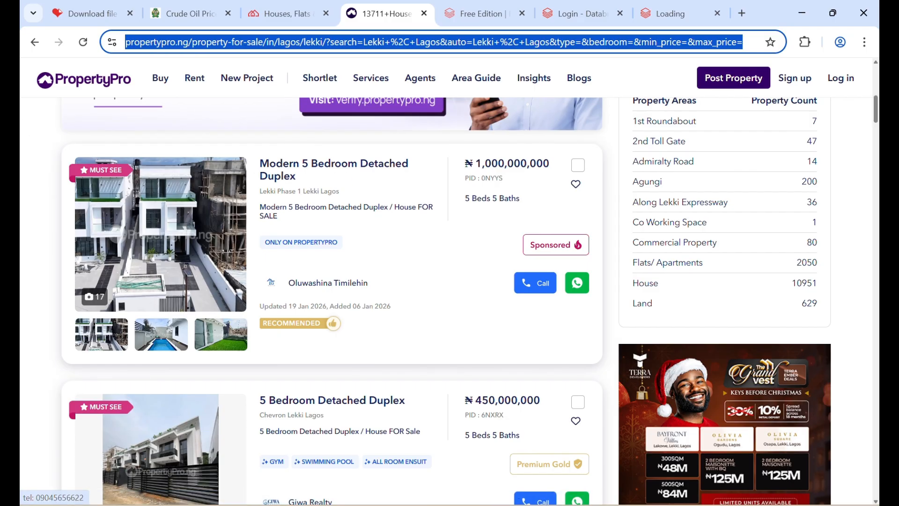
Switch back to Excel and, from Sheet1, connect to the web using the propertypro.ng search URL for property for sale in Lekki, Lagos
click(590, 445)
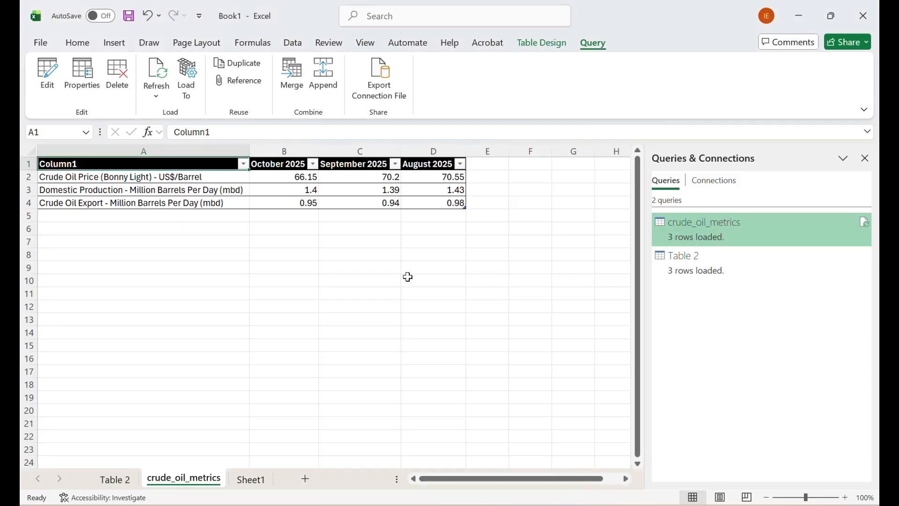
click(236, 478)
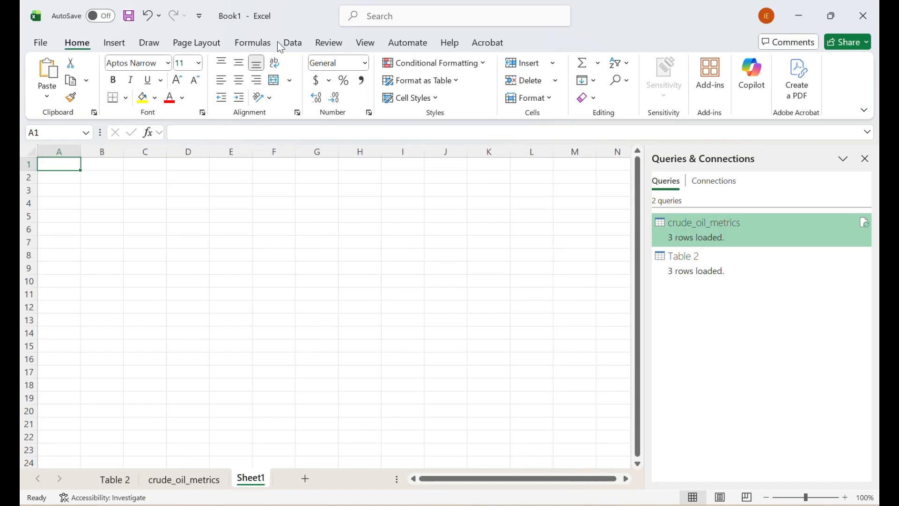
click(290, 43)
click(50, 94)
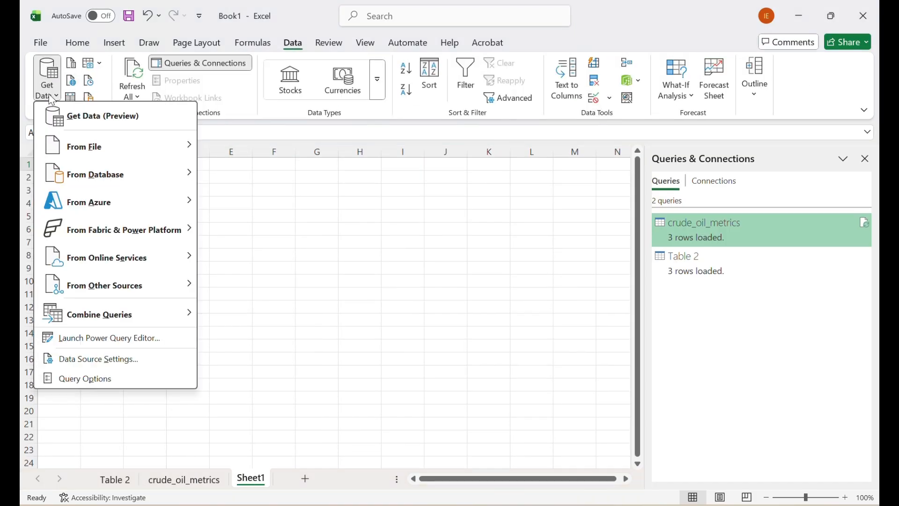
mouse_move(119, 286)
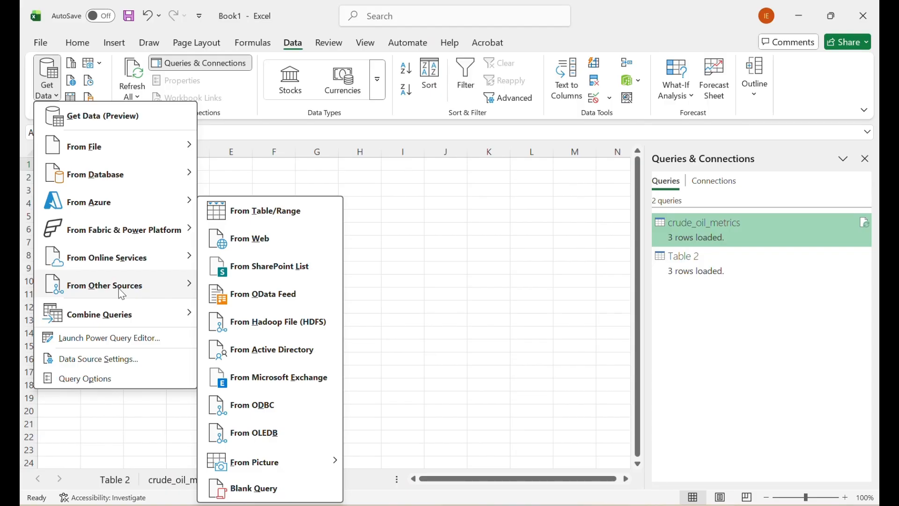
click(281, 244)
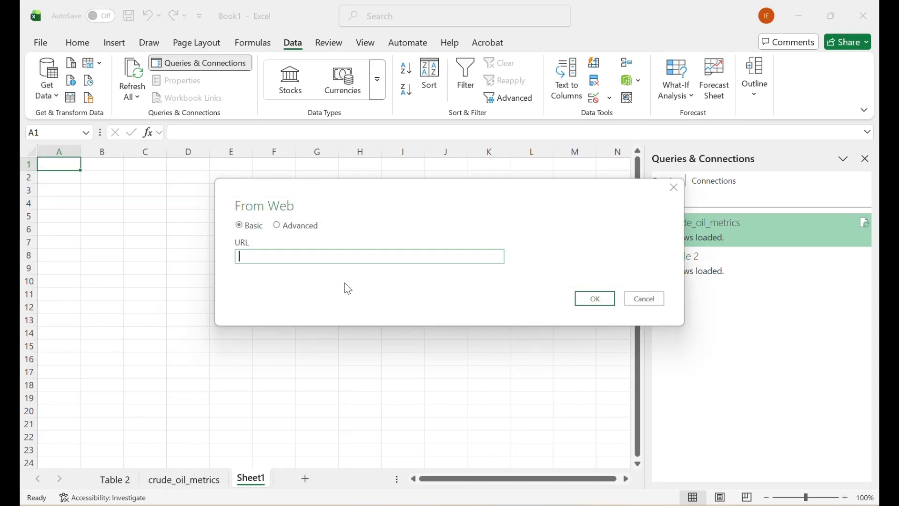
key(ctrl+v)
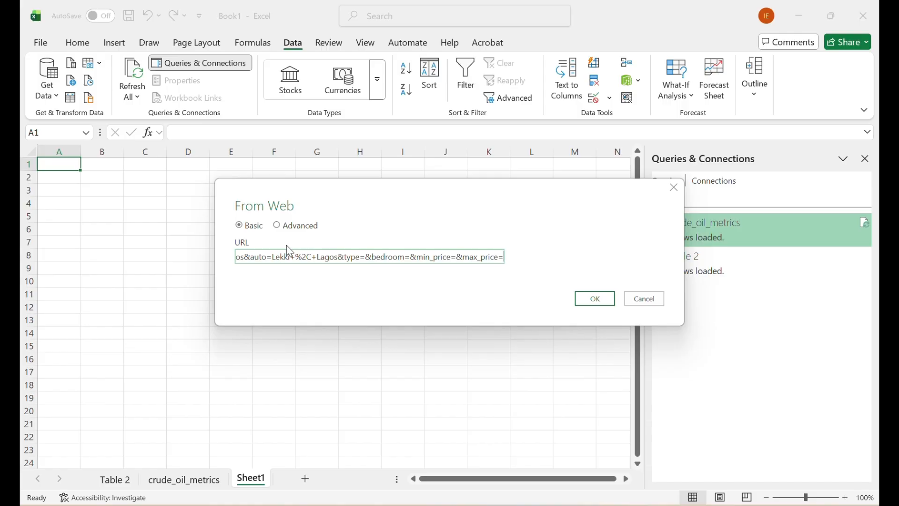
click(604, 303)
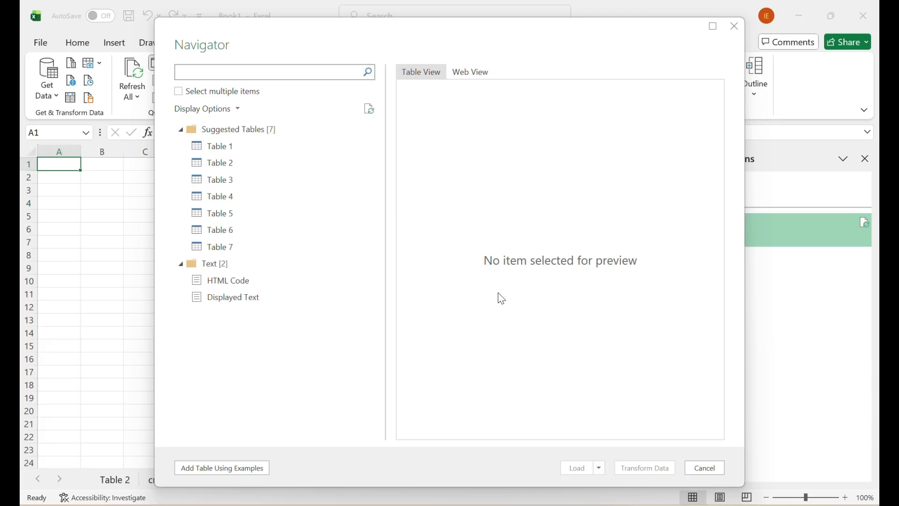
Preview Table 1 from the PropertyPro page and open it for transformation in Power Query
click(197, 146)
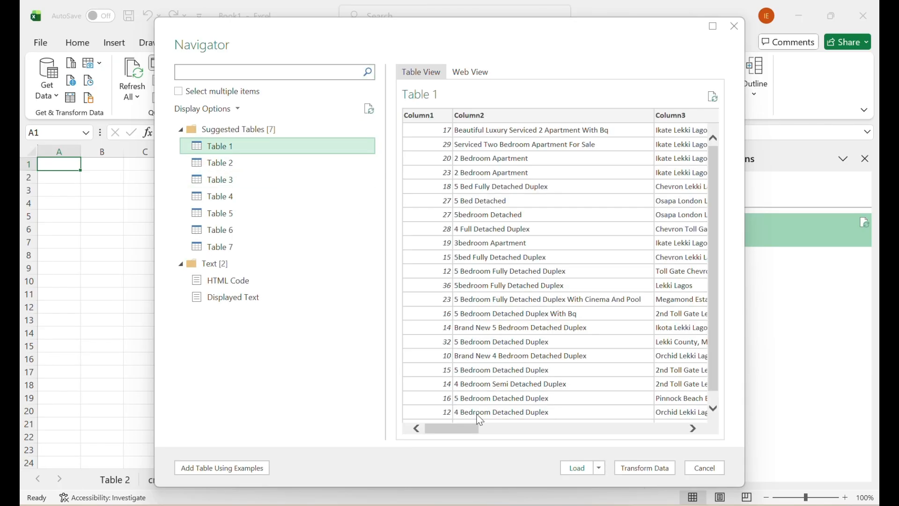
drag(460, 430, 436, 434)
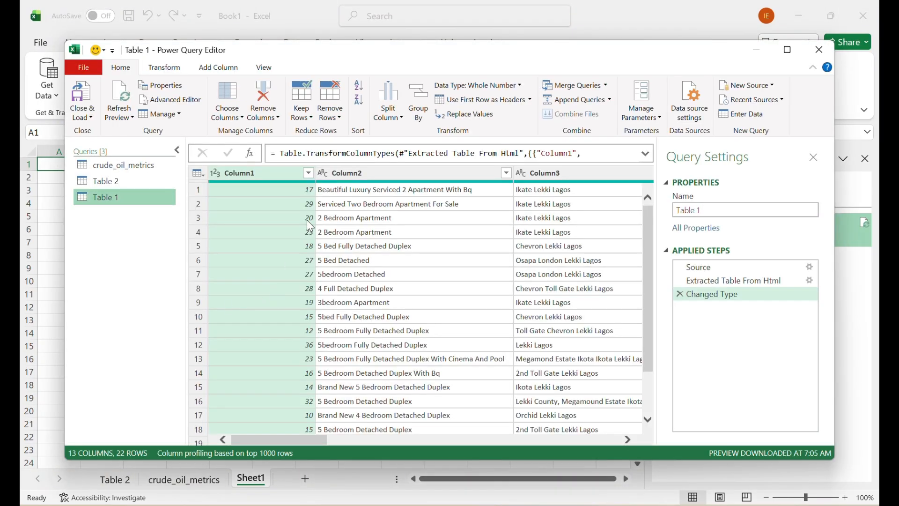
Keep only Column2, Column3, Column6, Column7, Column9 and Column11 in the property listings query by removing all other columns
click(386, 178)
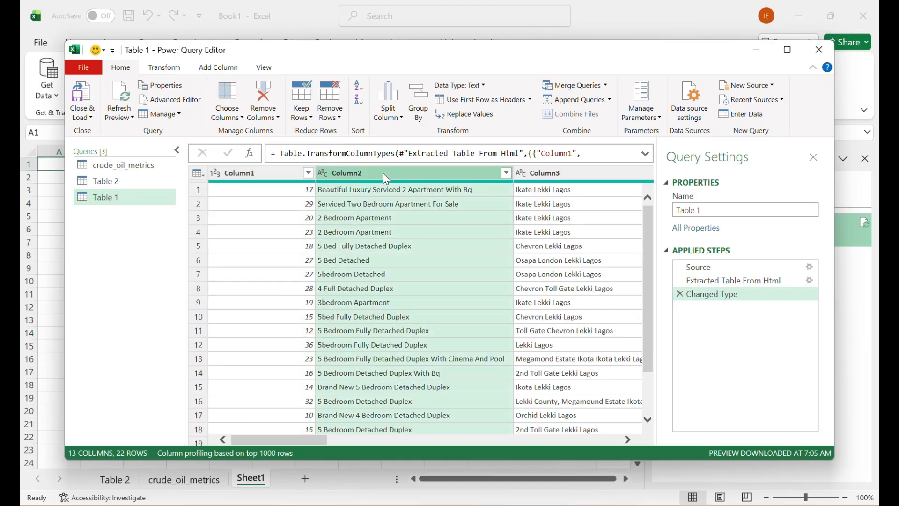
shift+click(517, 174)
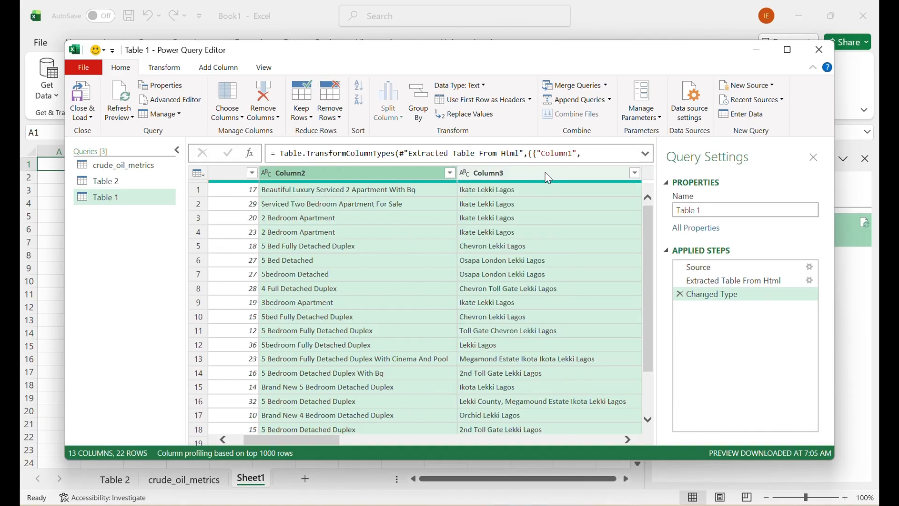
scroll(529, 337, right, 5)
scroll(529, 337, right, 5)
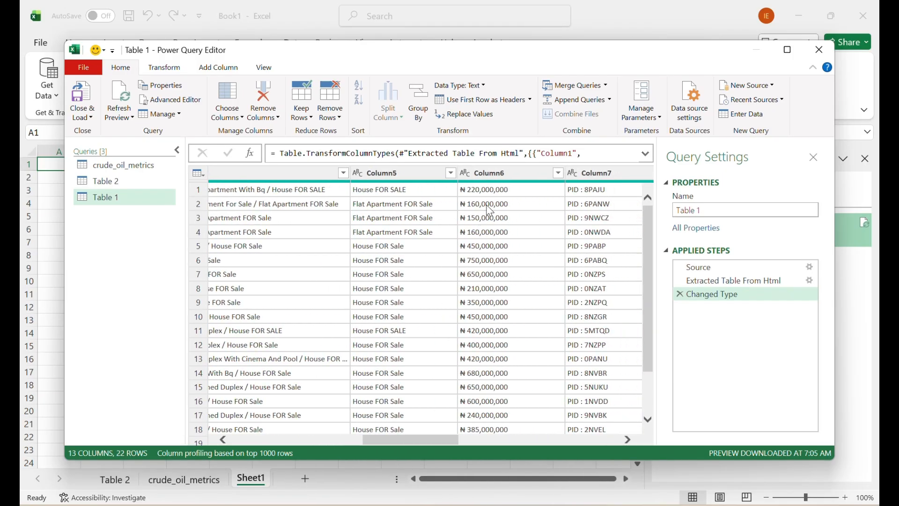
click(500, 175)
shift+click(589, 177)
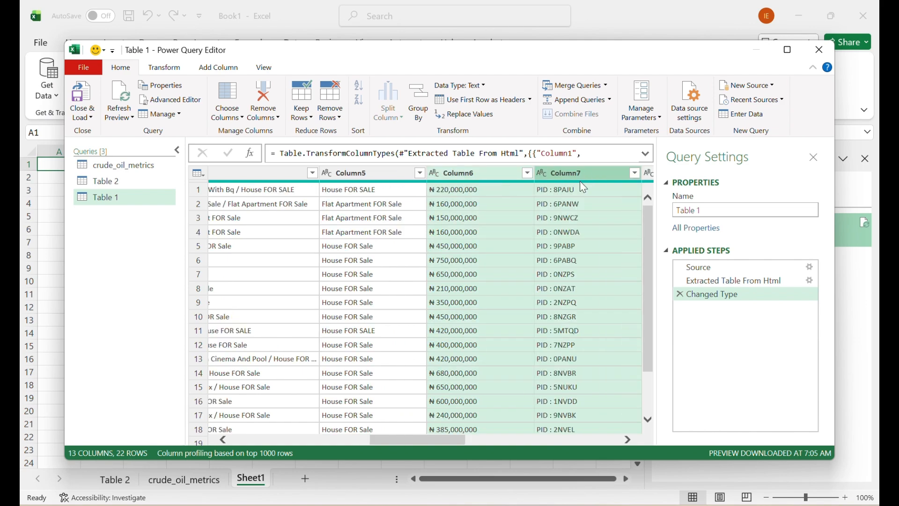
scroll(533, 295, right, 5)
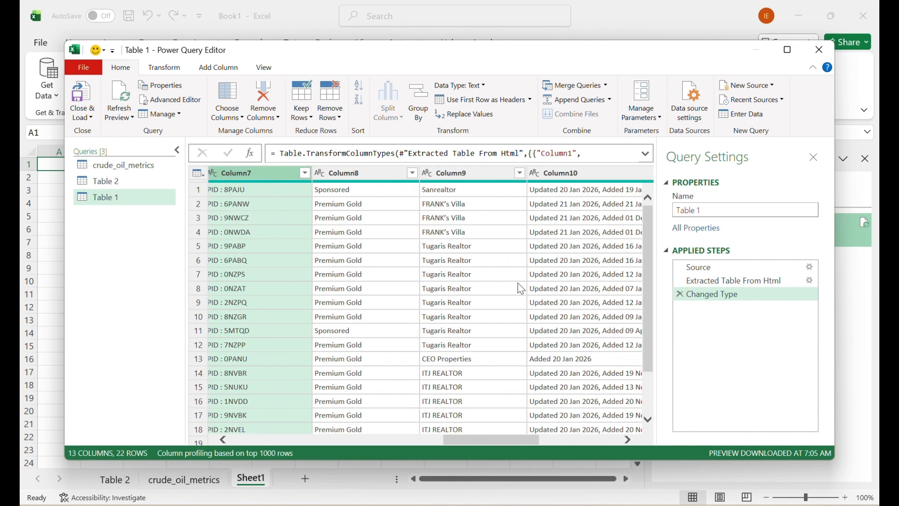
ctrl+click(475, 176)
scroll(505, 201, right, 5)
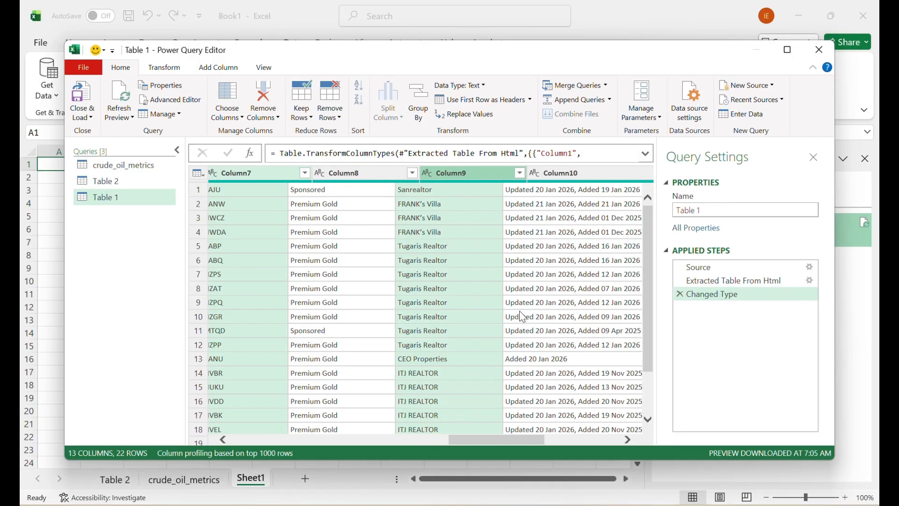
ctrl+click(490, 174)
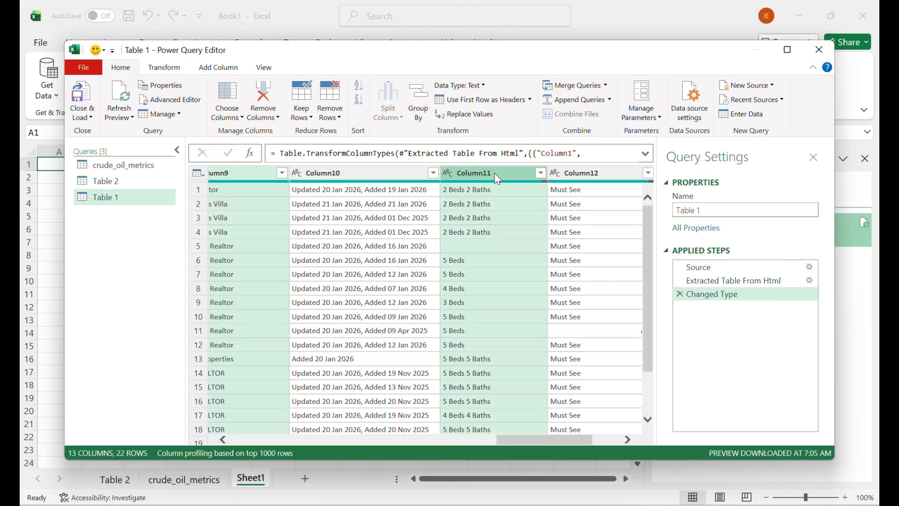
click(278, 118)
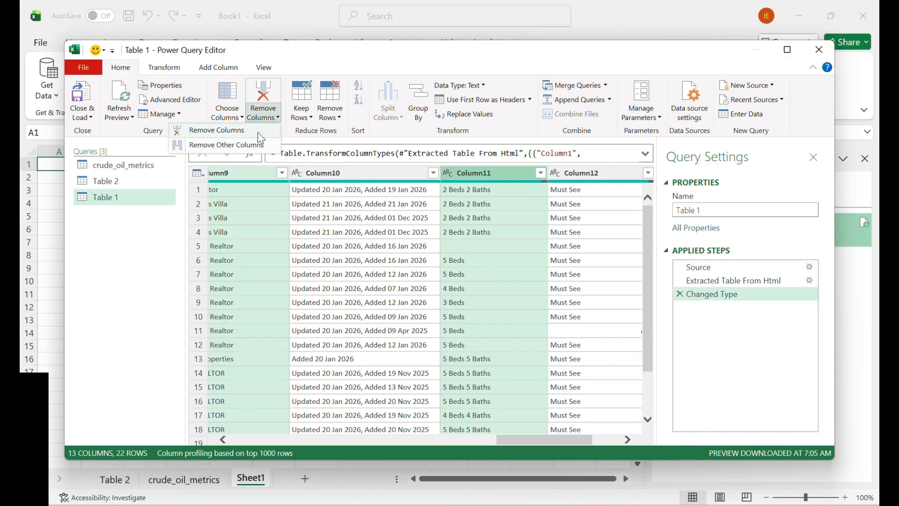
click(235, 149)
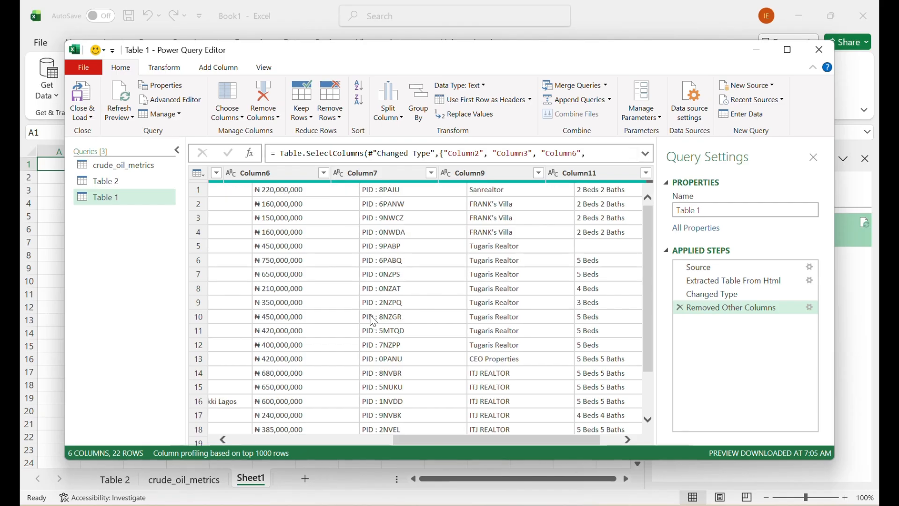
scroll(369, 314, right, 5)
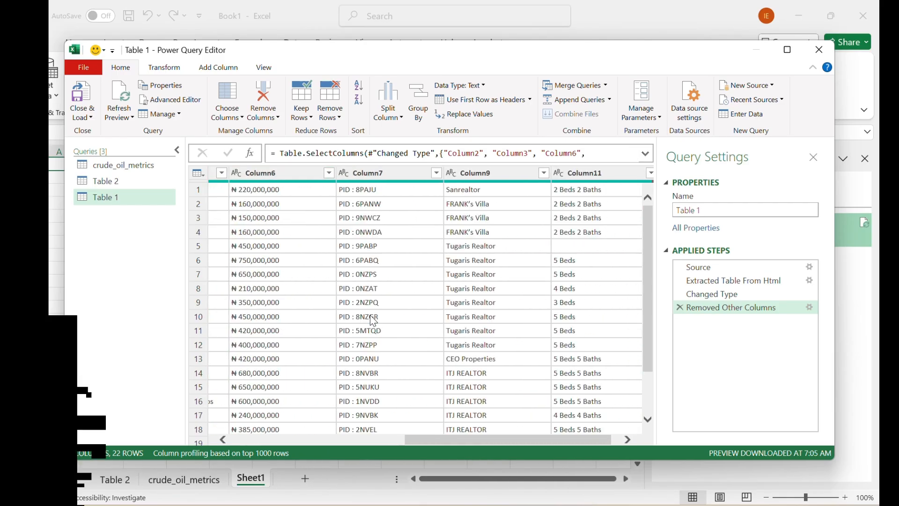
Move Column7 to the front of the property listings table and split it at each colon delimiter
click(381, 180)
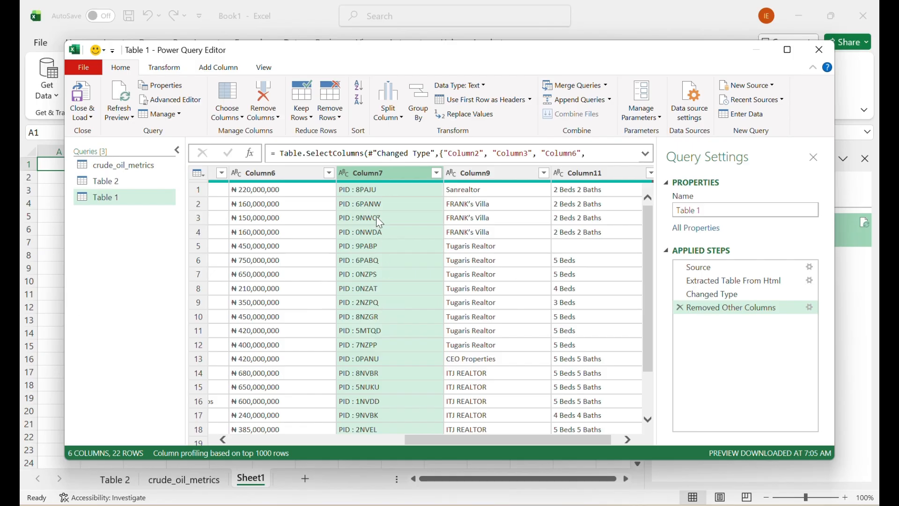
drag(369, 180, 196, 190)
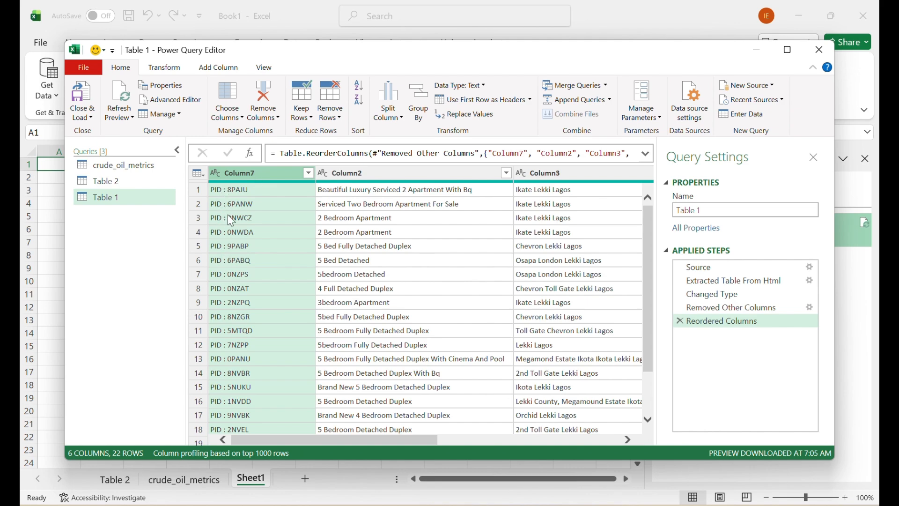
right_click(257, 173)
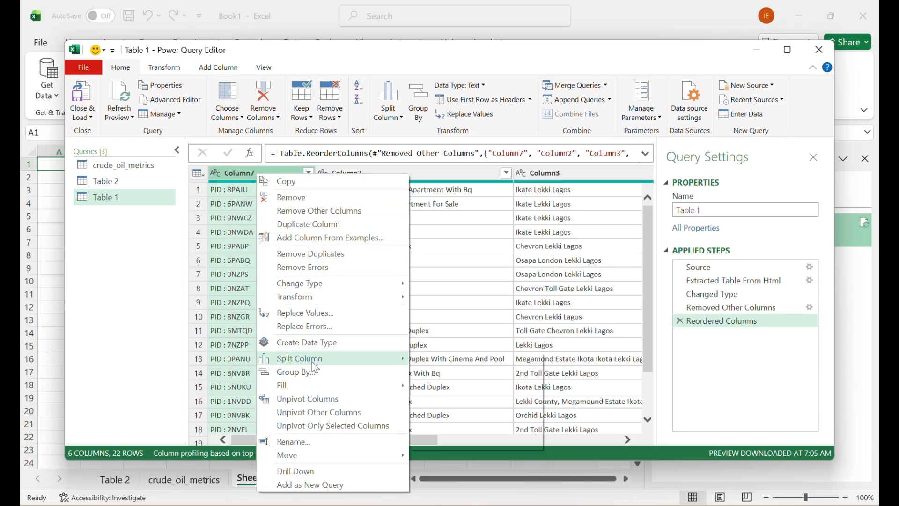
mouse_move(328, 359)
click(466, 361)
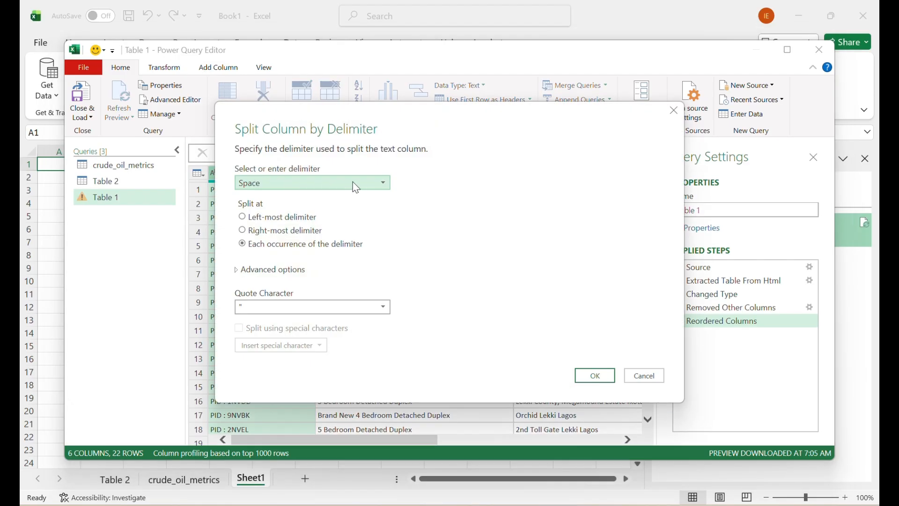
click(381, 188)
click(255, 195)
click(384, 308)
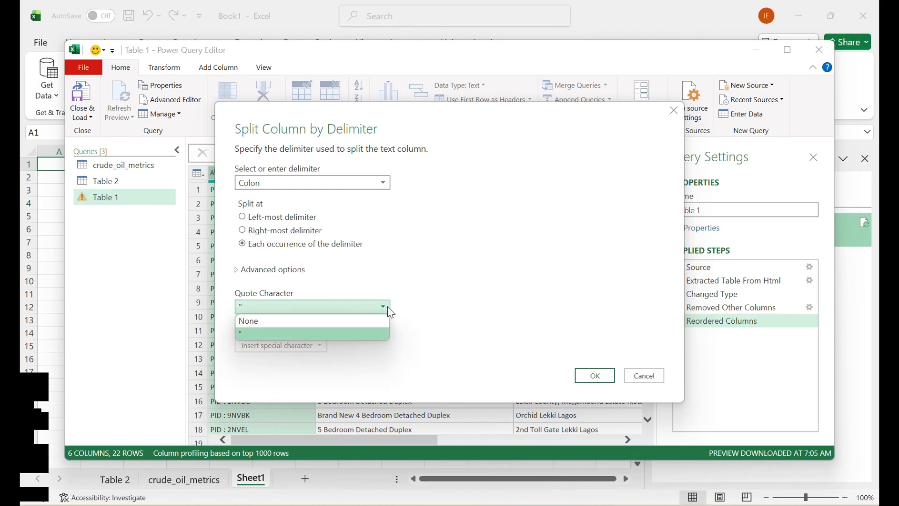
click(319, 322)
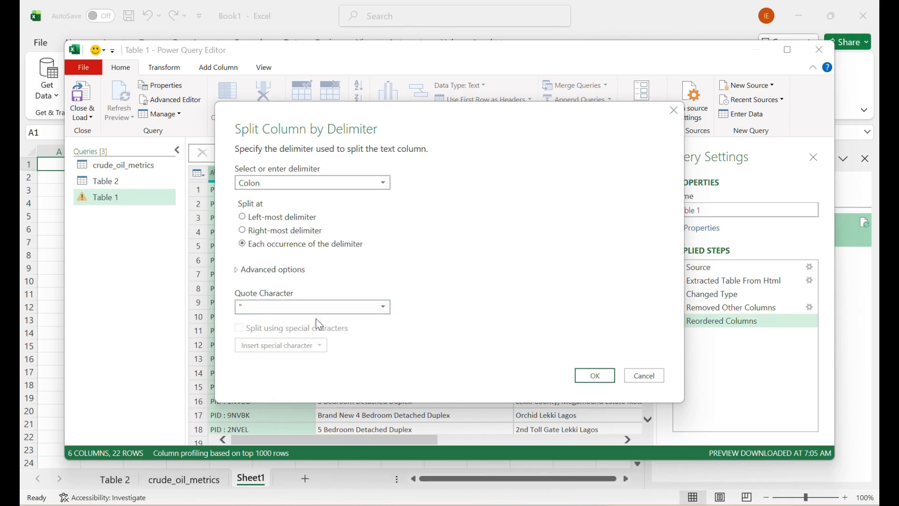
click(602, 376)
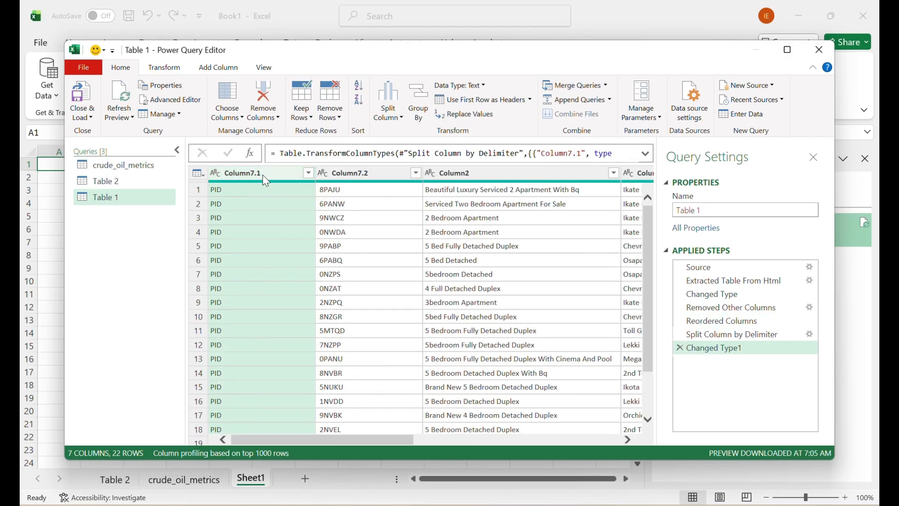
Remove the Column7.1 column and rename Column7.2 as PID
click(271, 118)
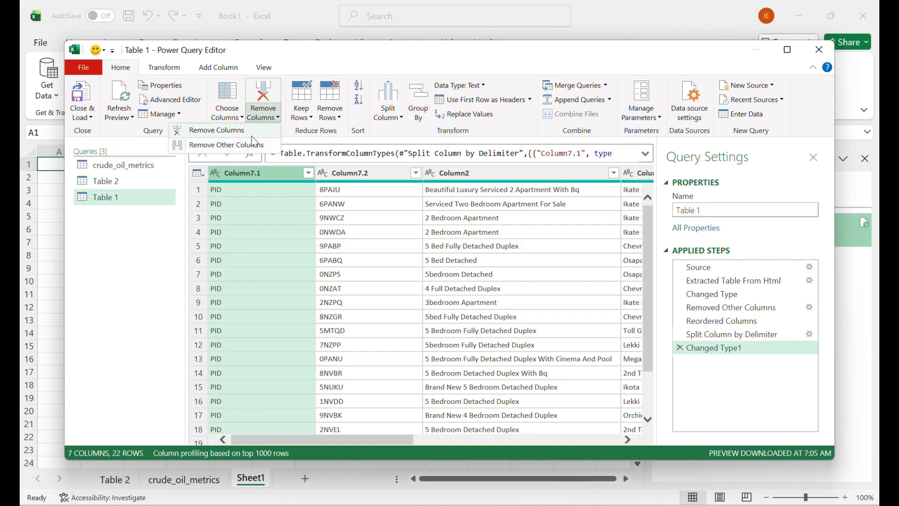
click(252, 133)
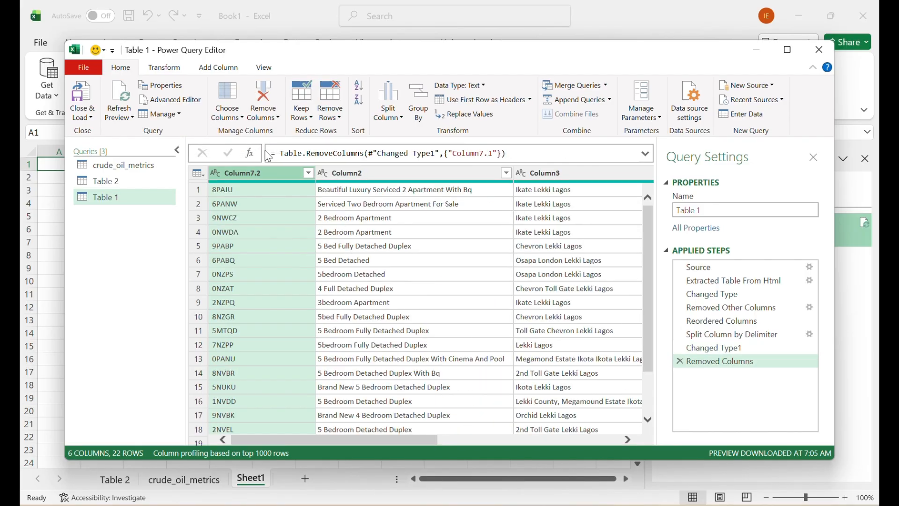
double_click(252, 172)
text(PID)
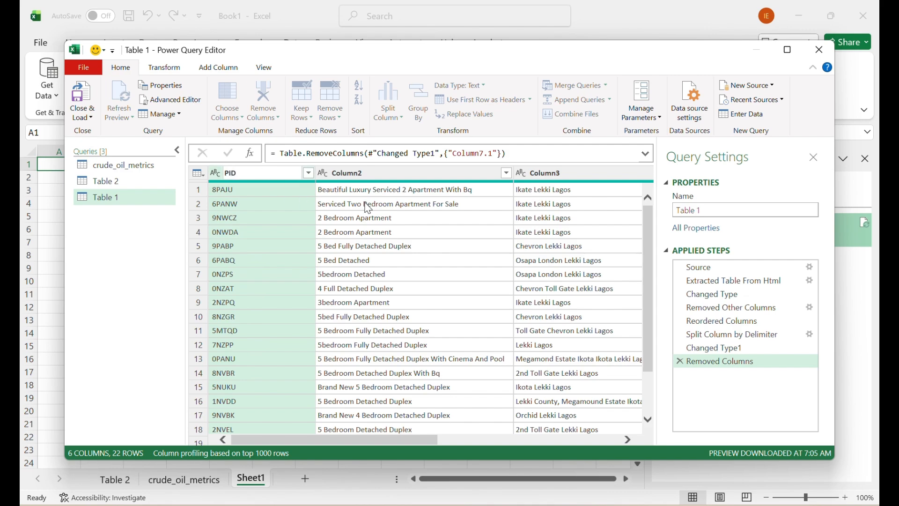
key(Return)
Rename Column2 as Property and Column3 as Location in the listings query
click(359, 174)
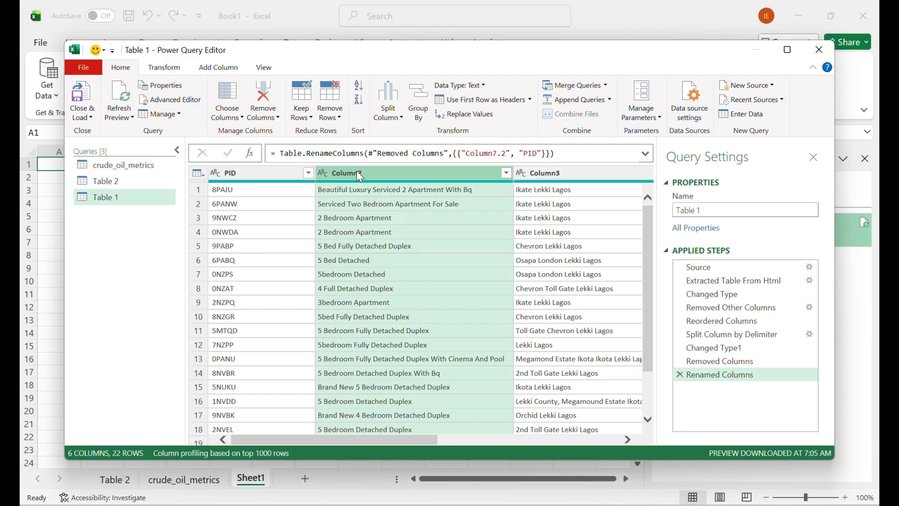
double_click(358, 173)
text(P)
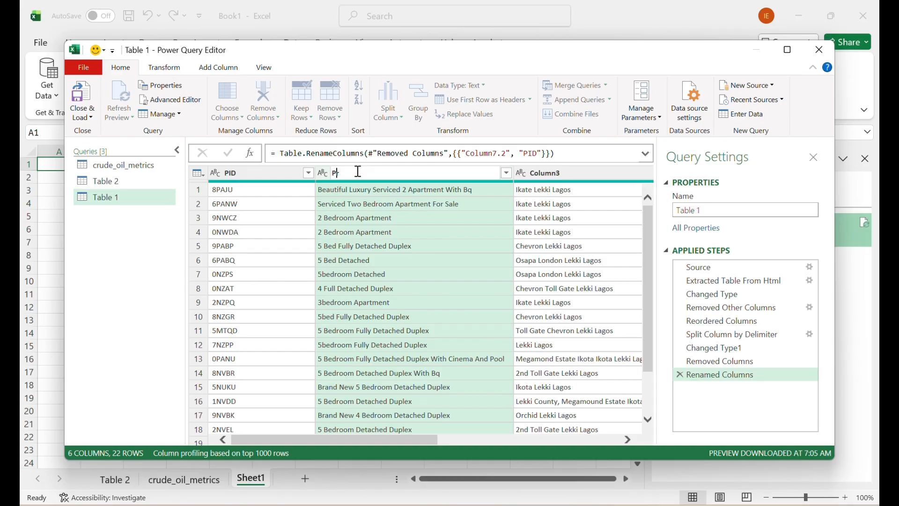
text(roperty)
double_click(575, 178)
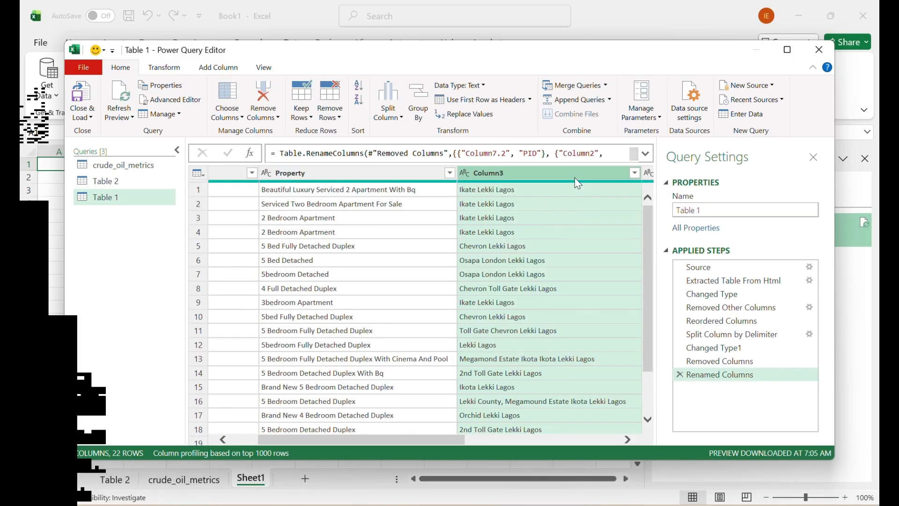
text(Location)
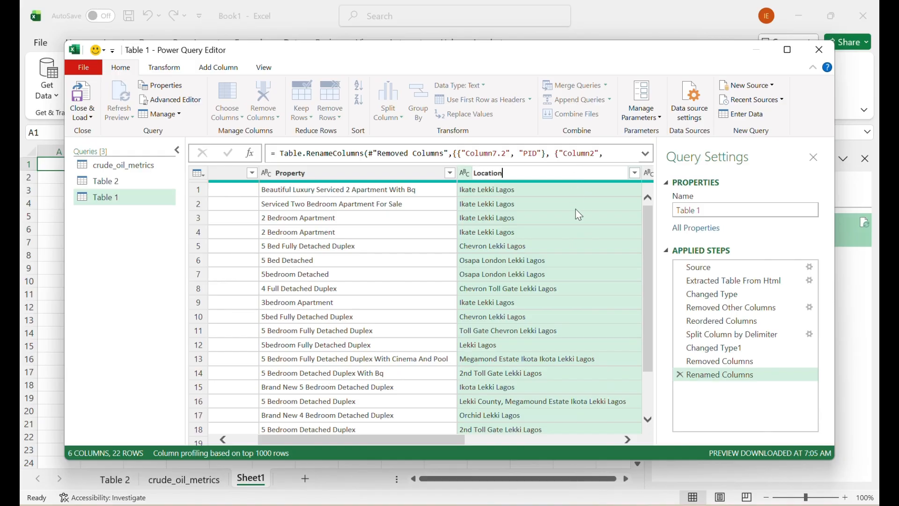
key(Return)
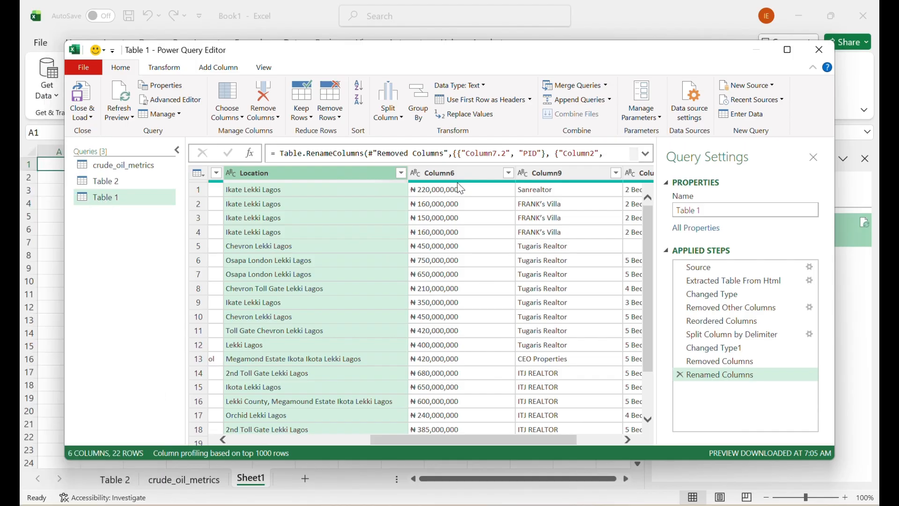
Rename Column6, which holds the naira amounts, as Price
double_click(448, 173)
text(P)
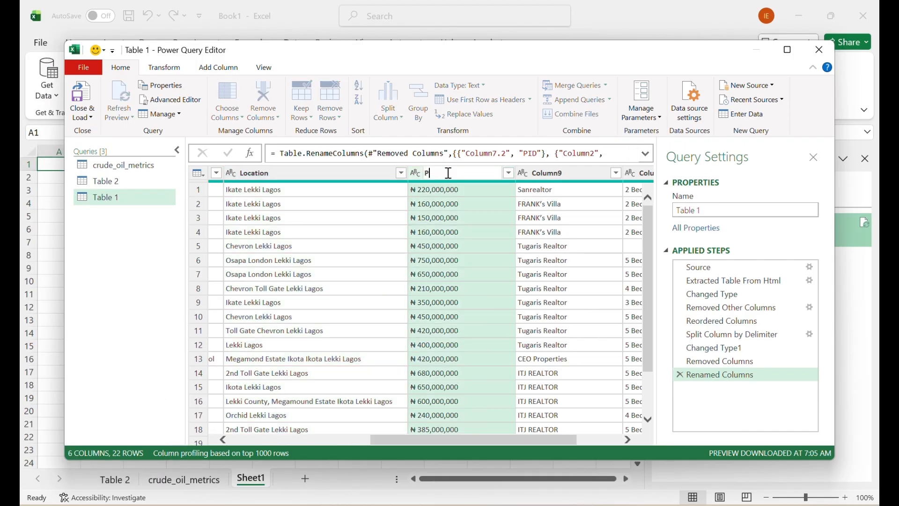
text(rice)
key(Return)
Split the Price column at each occurrence of the custom delimiter ₦
right_click(438, 174)
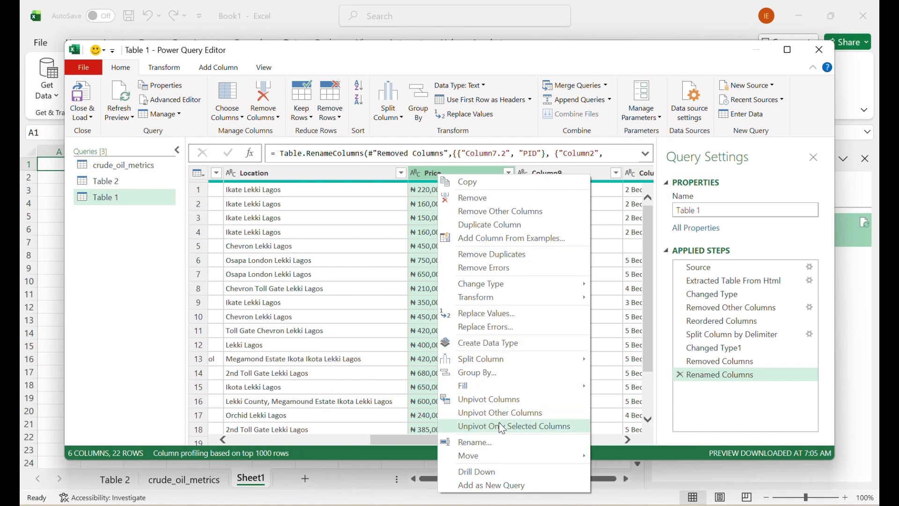
mouse_move(509, 359)
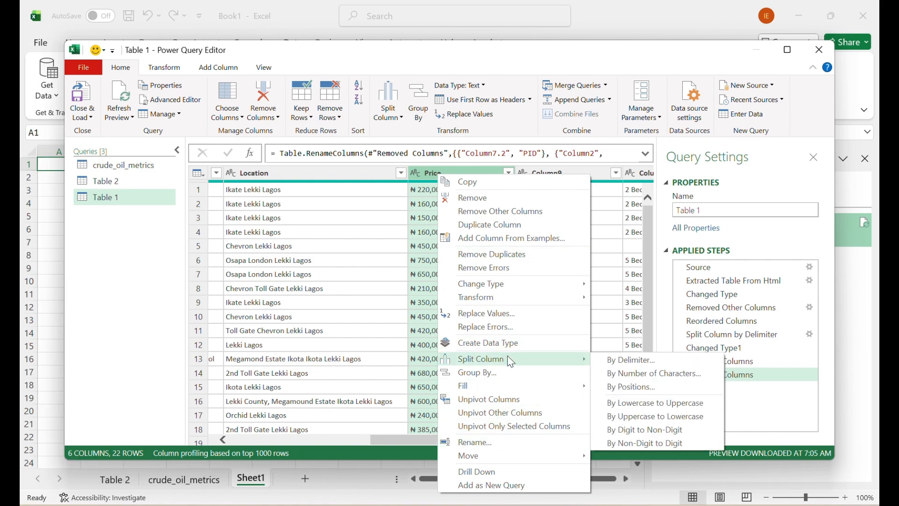
click(609, 360)
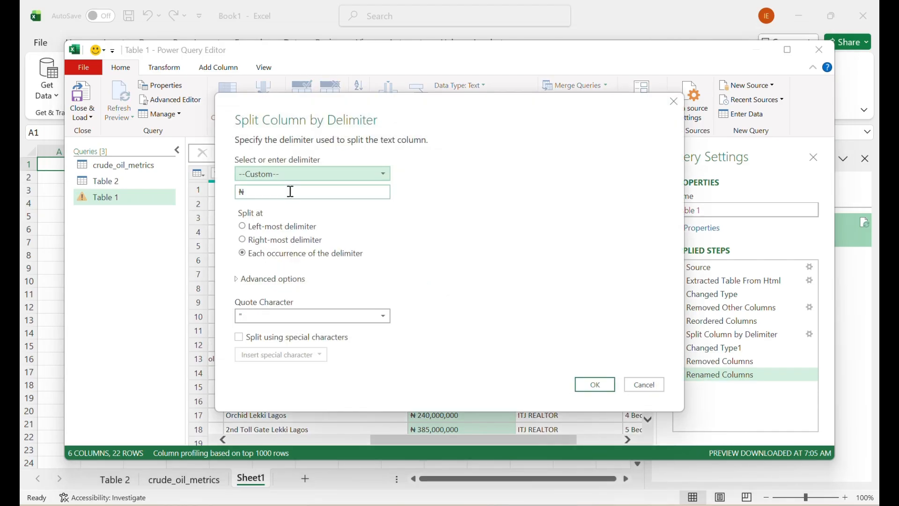
drag(255, 192, 237, 192)
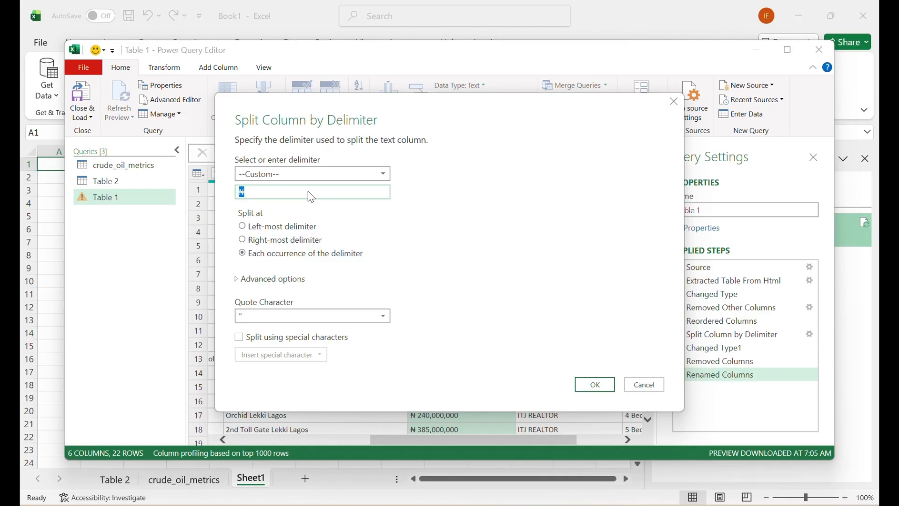
click(321, 316)
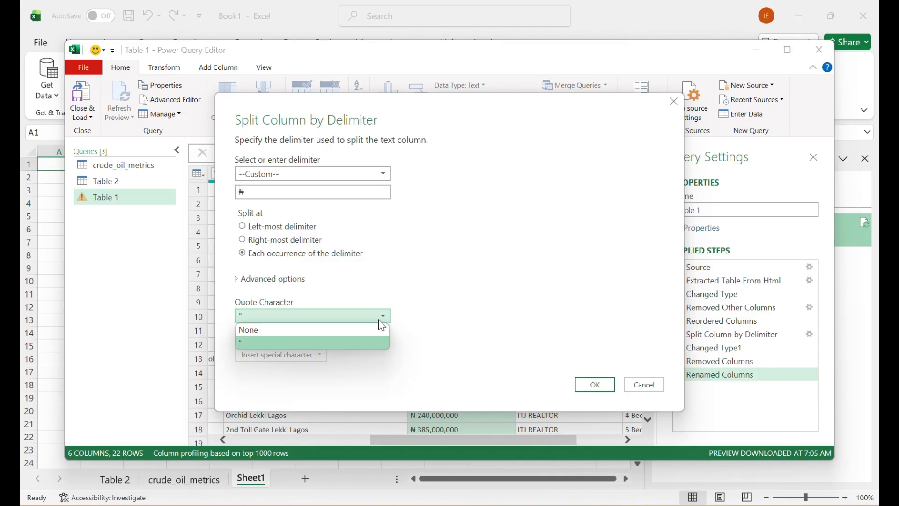
click(301, 333)
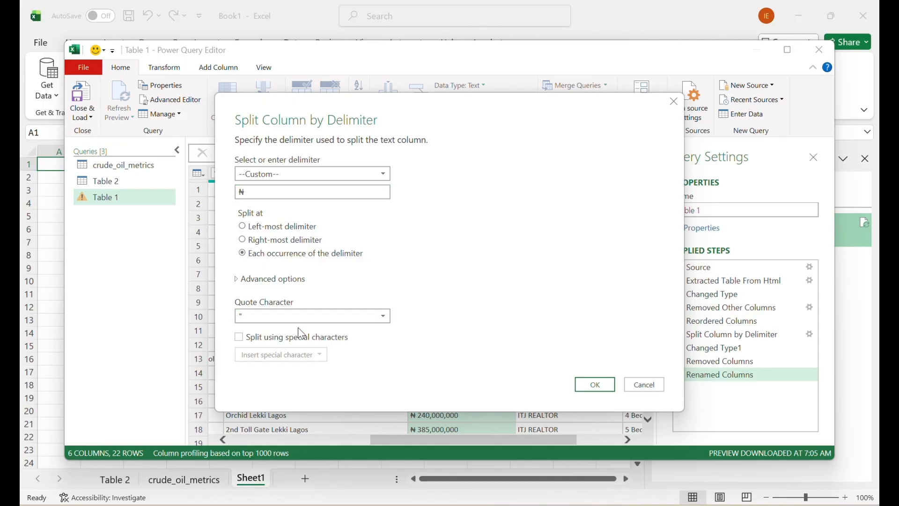
click(591, 382)
Remove the empty Price.1 column from the listings query
click(583, 174)
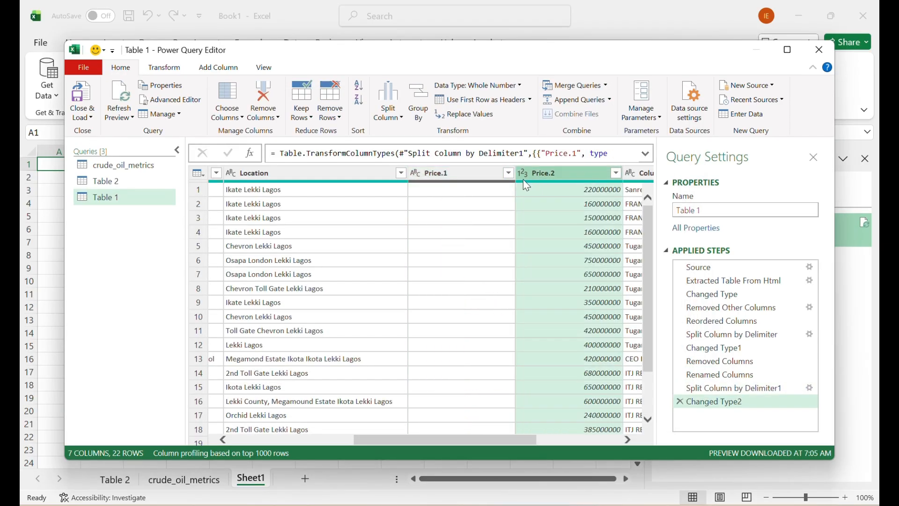
click(522, 174)
click(448, 173)
click(448, 174)
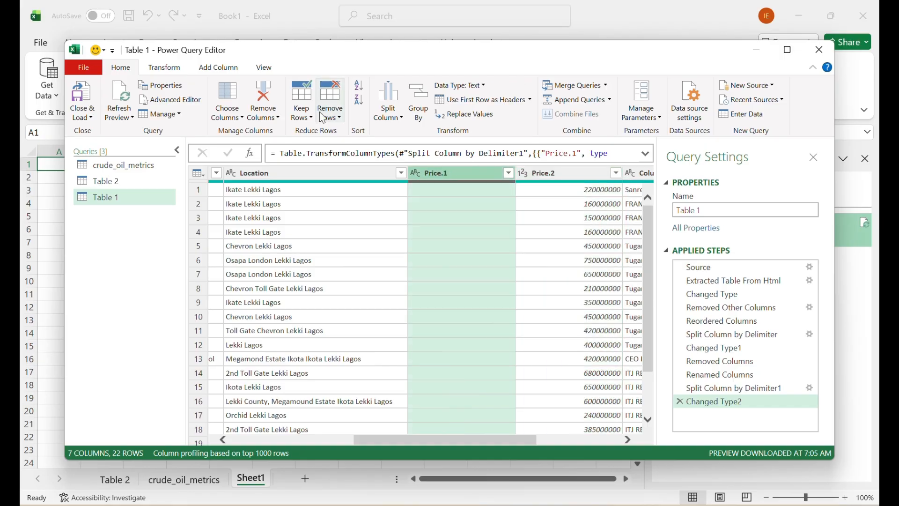
click(269, 119)
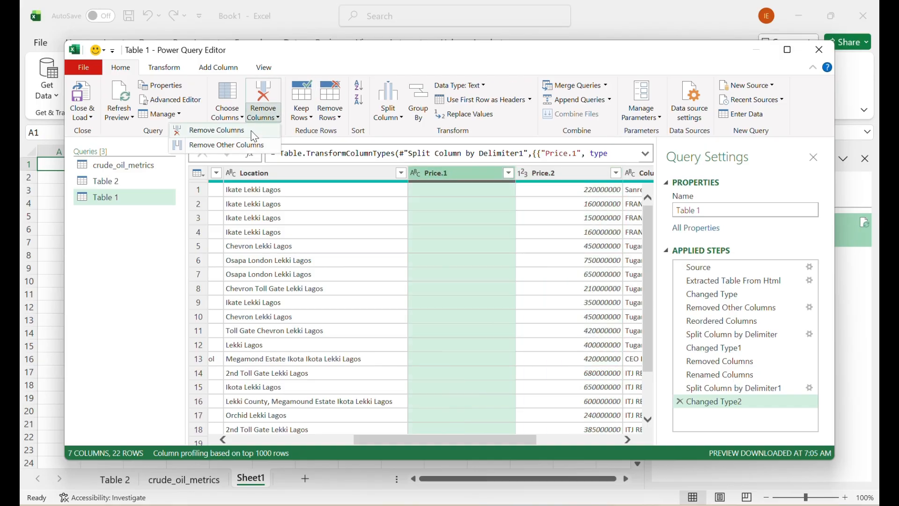
click(251, 130)
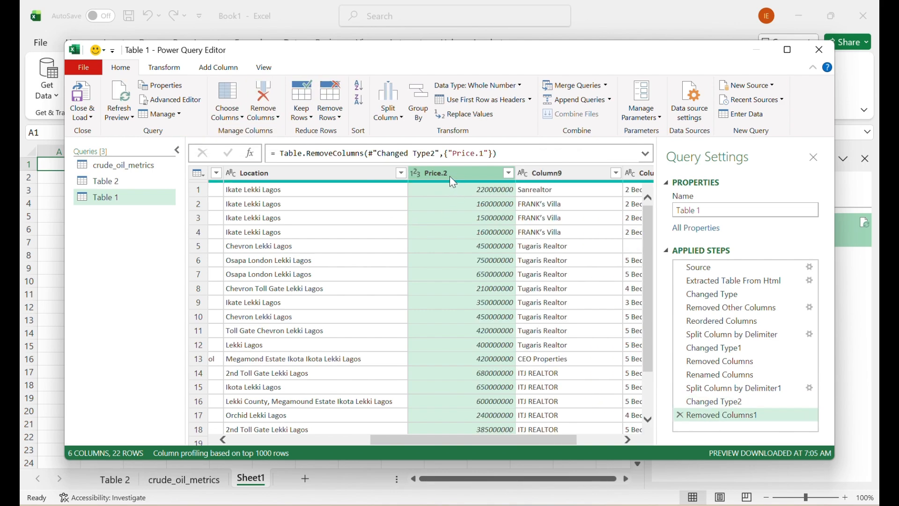
Rename Price.2 as Price and Column9 as Realtor
double_click(453, 179)
click(452, 176)
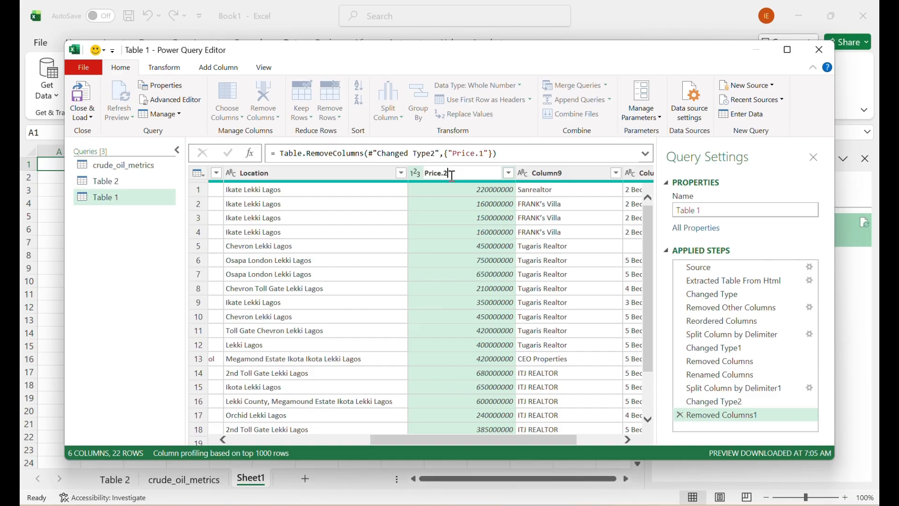
key(BackSpace)
key(BackSpace)
click(543, 175)
double_click(553, 174)
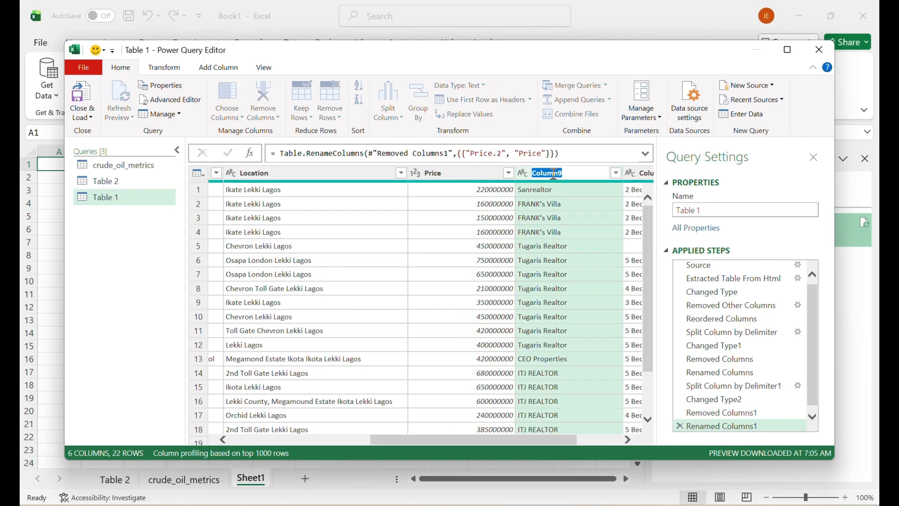
text(Realtor)
click(578, 211)
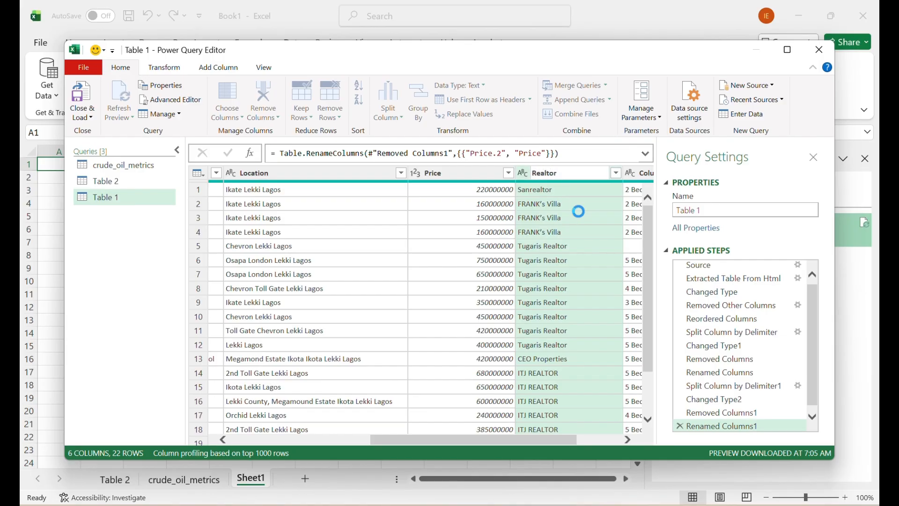
Rename Column11 as NoBed and review the renamed columns across the listings table
double_click(574, 172)
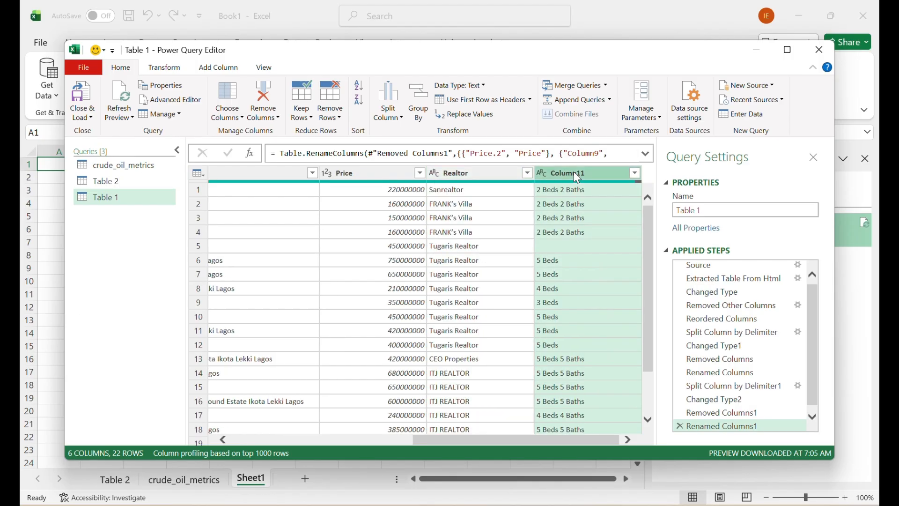
text(No)
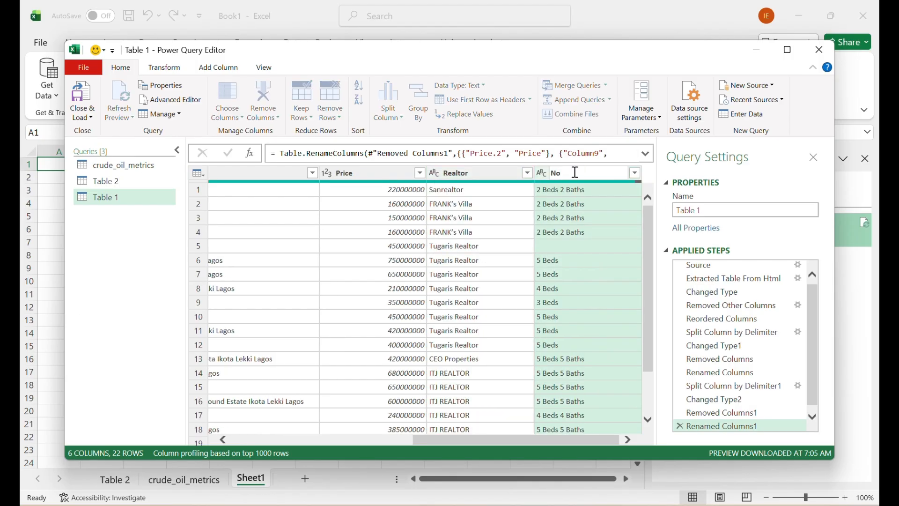
text(Bed)
key(Return)
scroll(538, 255, left, 10)
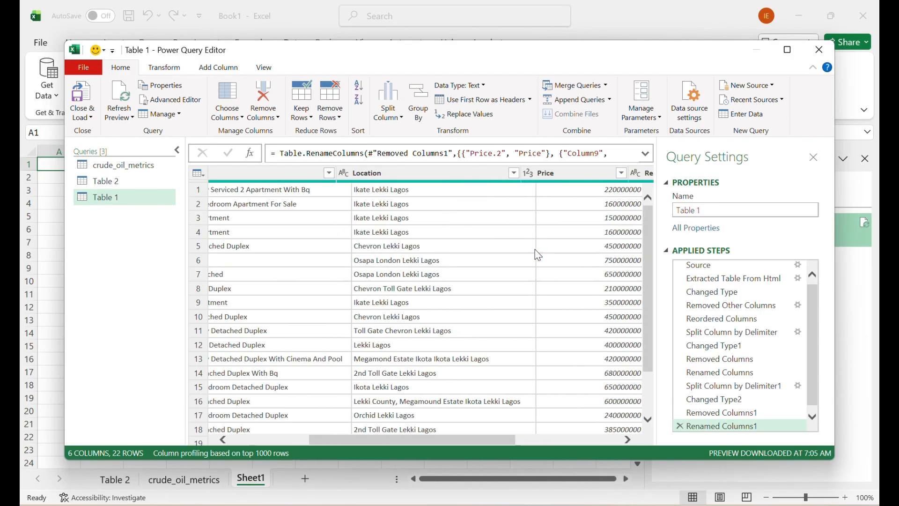
scroll(535, 249, right, 10)
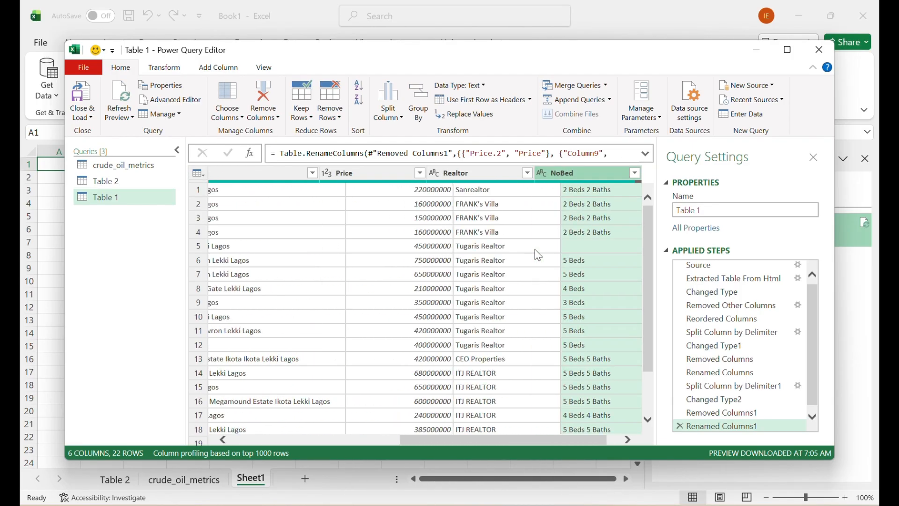
scroll(524, 251, left, 10)
scroll(355, 263, right, 6)
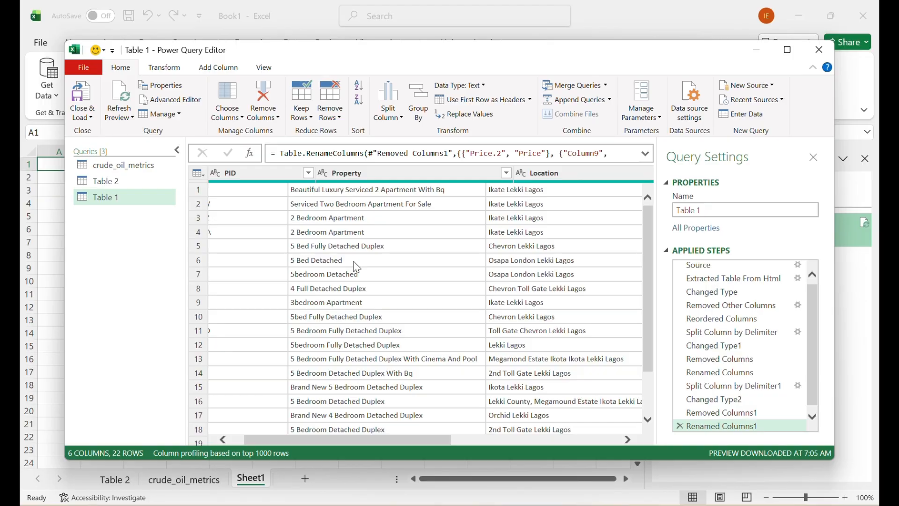
scroll(374, 264, right, 3)
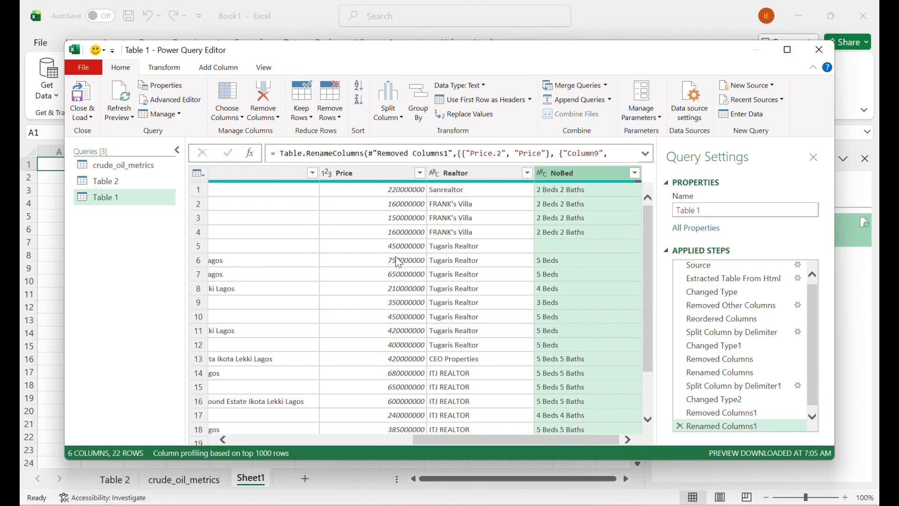
Rename the Table 1 listings query as property_data and look through its applied steps
click(708, 212)
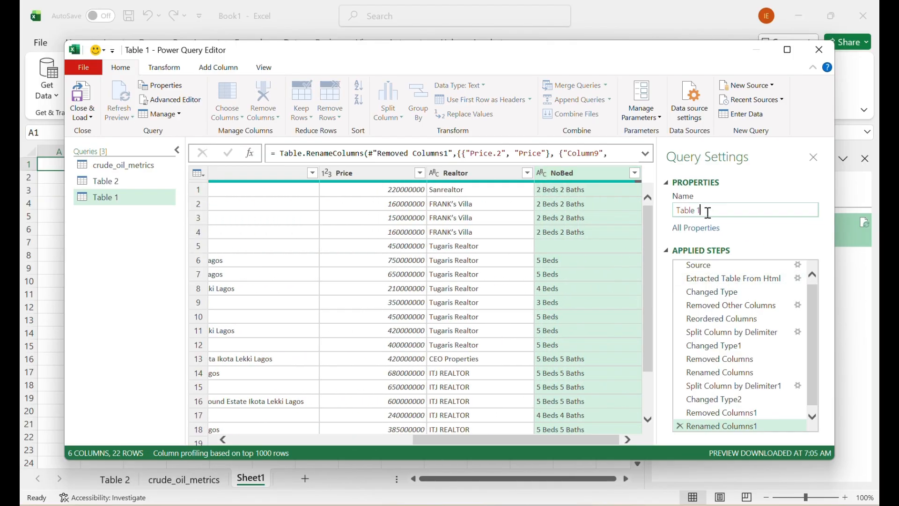
drag(708, 211, 676, 211)
text(property_data)
click(745, 227)
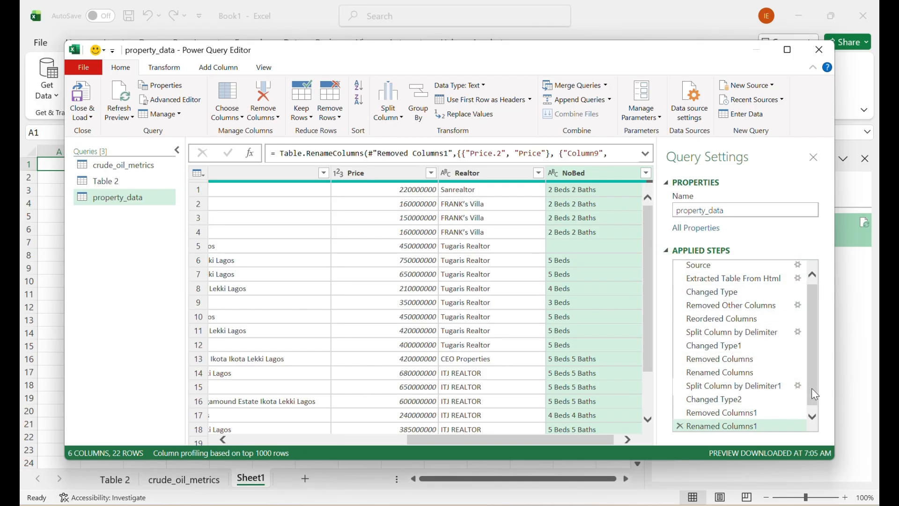
drag(813, 390, 816, 352)
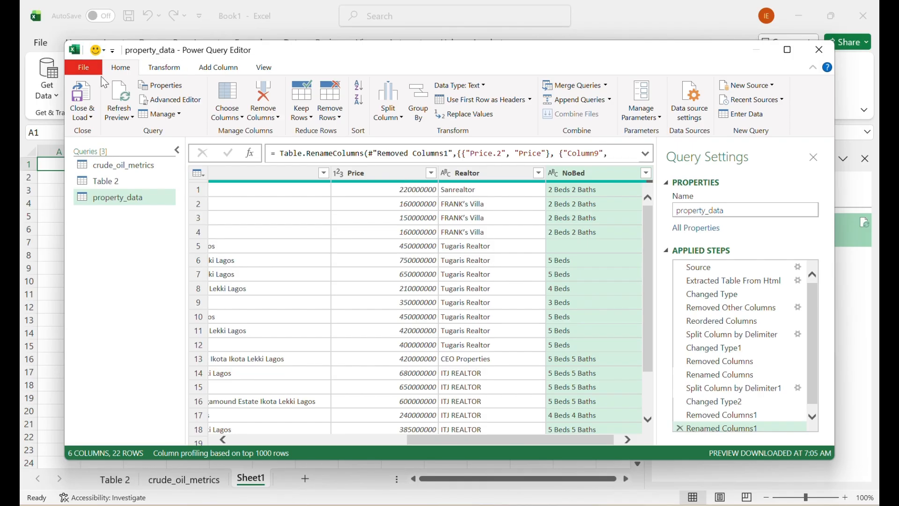
Close the query editor, loading property_data into a new worksheet, and review the loaded table's columns
click(91, 114)
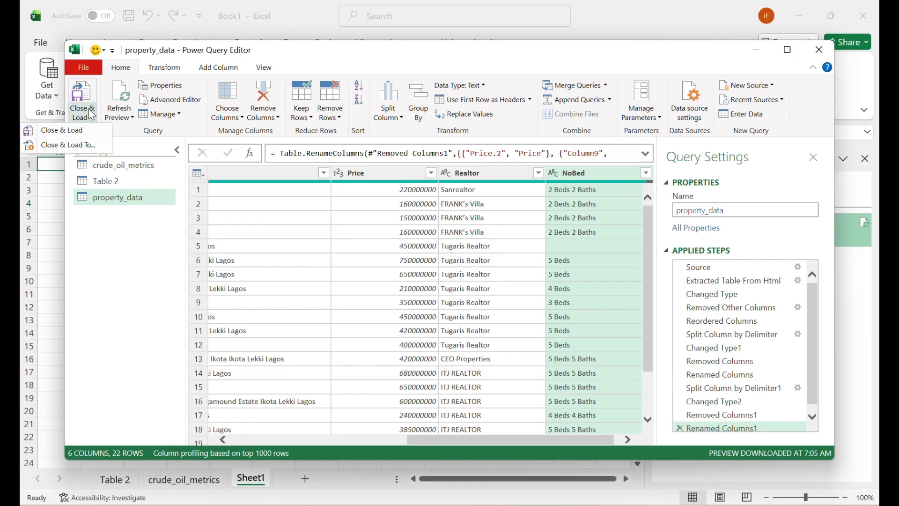
click(78, 131)
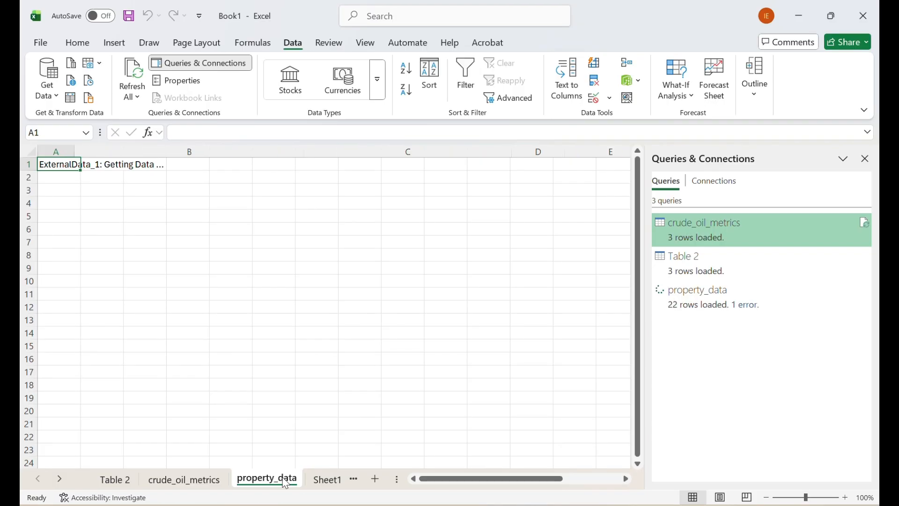
scroll(356, 367, right, 5)
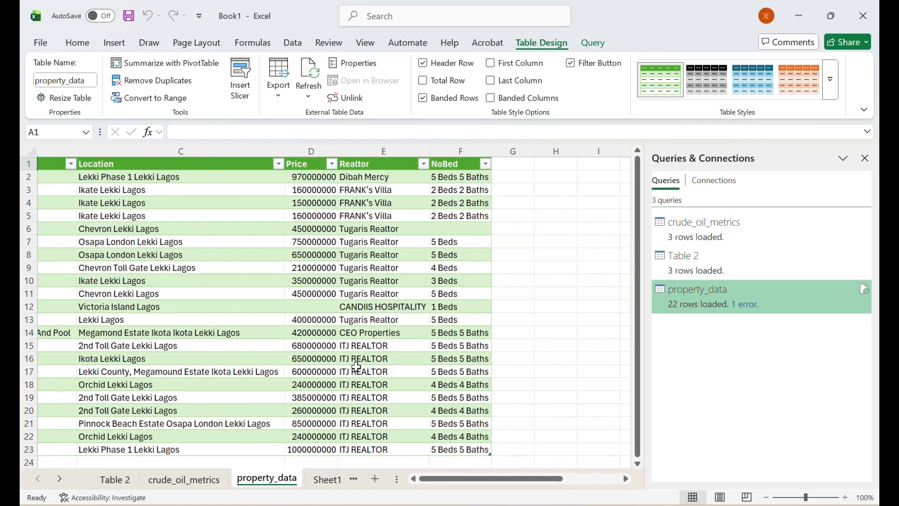
scroll(356, 367, left, 5)
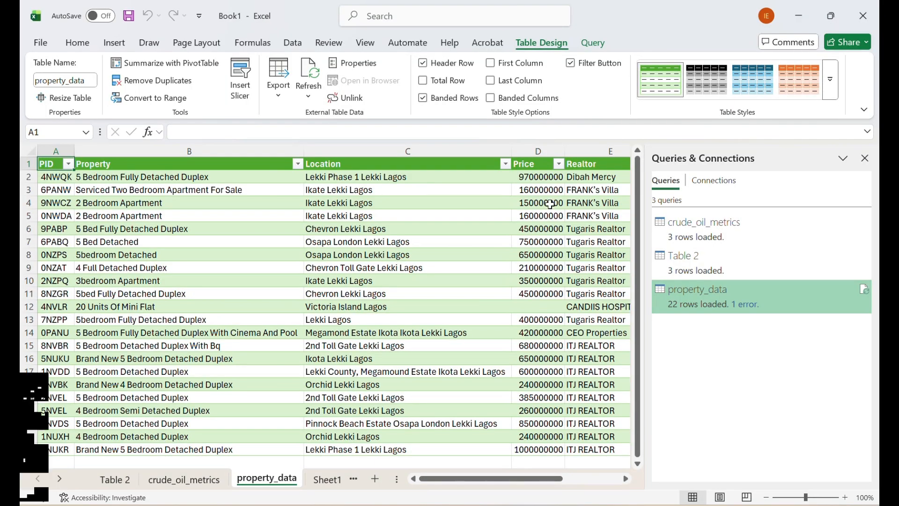
Apply the light table style with a dark blue header to the property_data table and close the queries and connections list
click(831, 87)
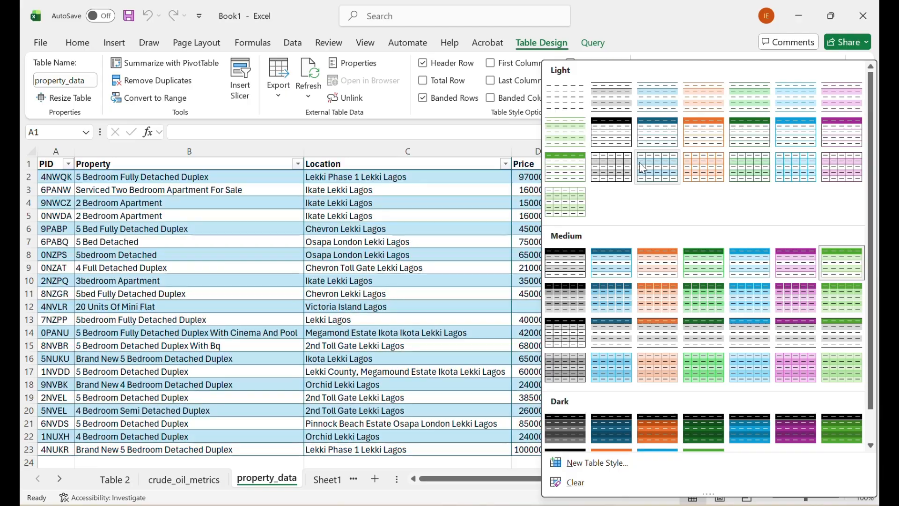
click(657, 133)
scroll(378, 317, right, 1)
scroll(378, 317, right, 3)
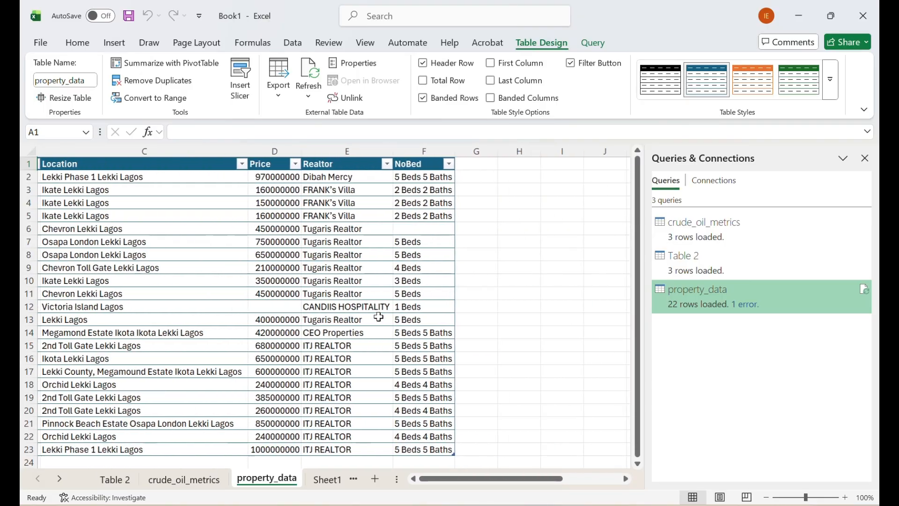
scroll(378, 313, left, 3)
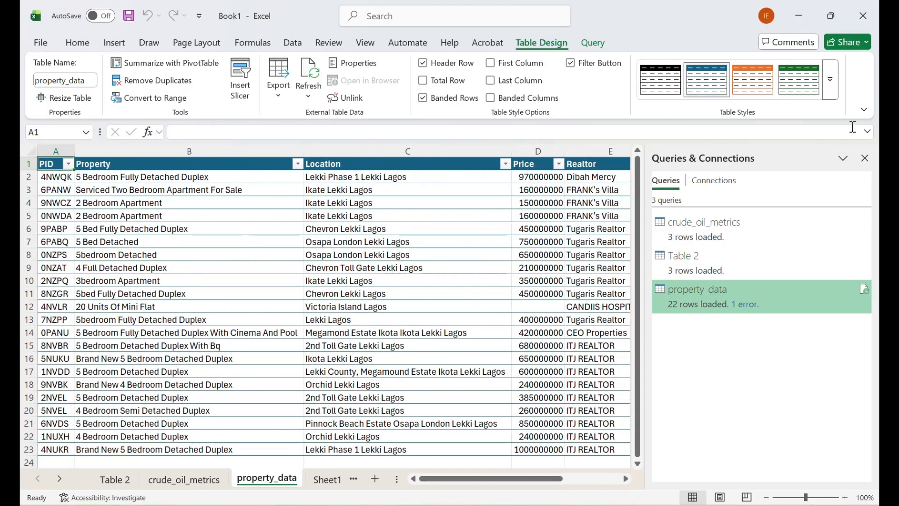
click(865, 158)
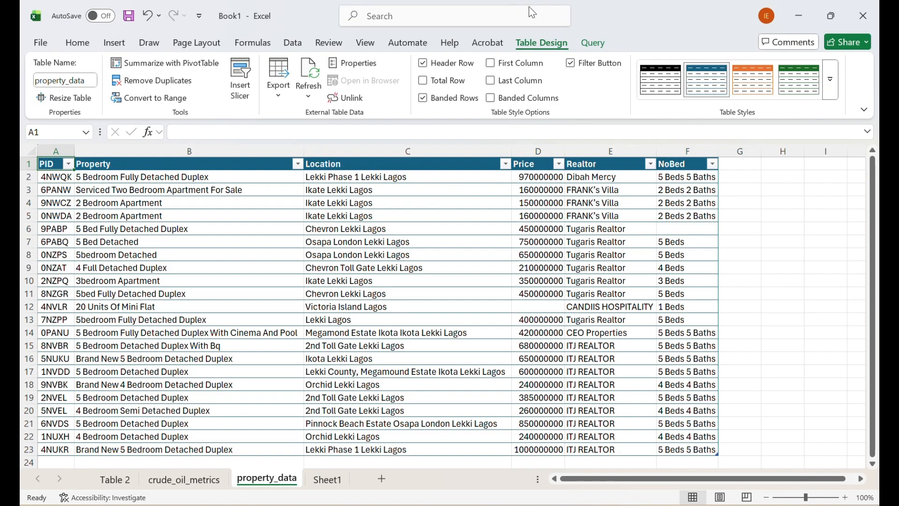
click(595, 44)
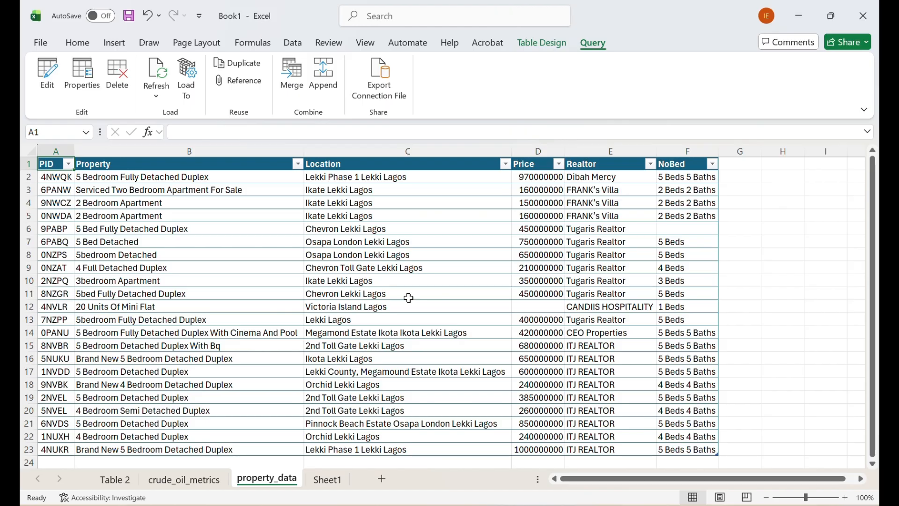
scroll(468, 313, down, 1)
scroll(503, 325, up, 1)
scroll(502, 325, down, 1)
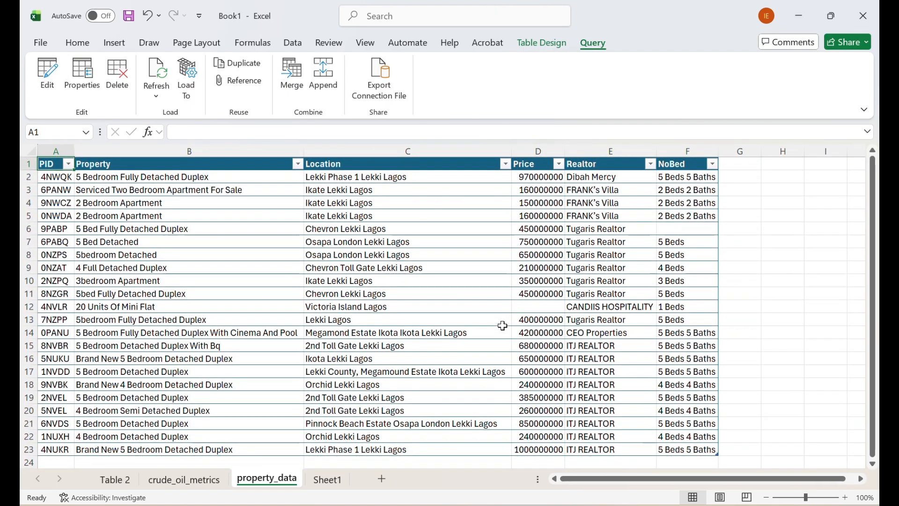